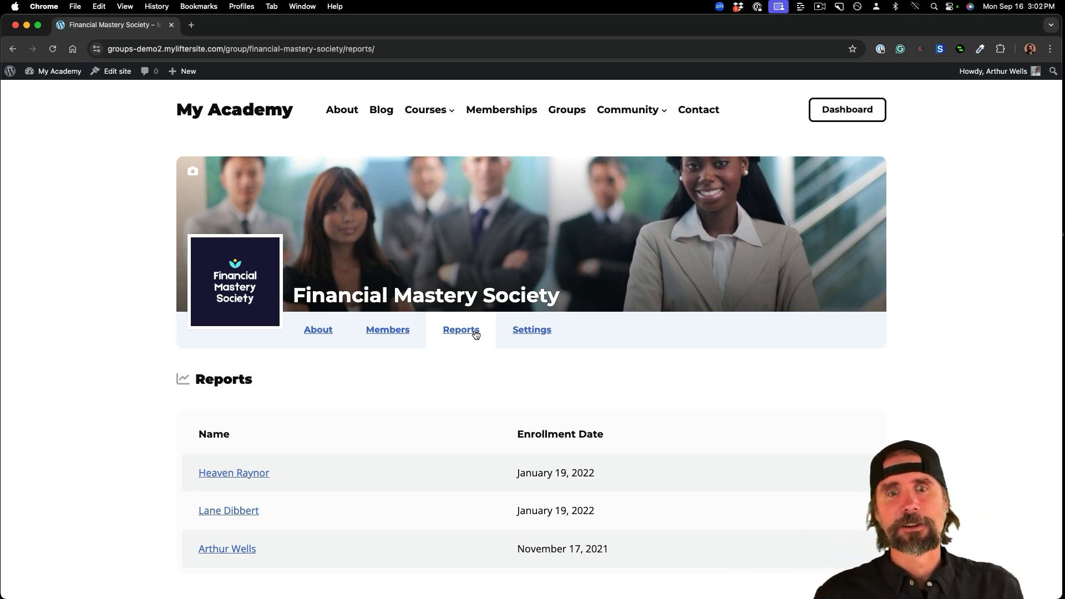
- Open a Financial Mastery Society member's course report showing enrollment on January 19, 2022 at 0% progress
{"action": "scroll", "coordinate": [476, 334], "scroll_direction": "down", "scroll_amount": 3}
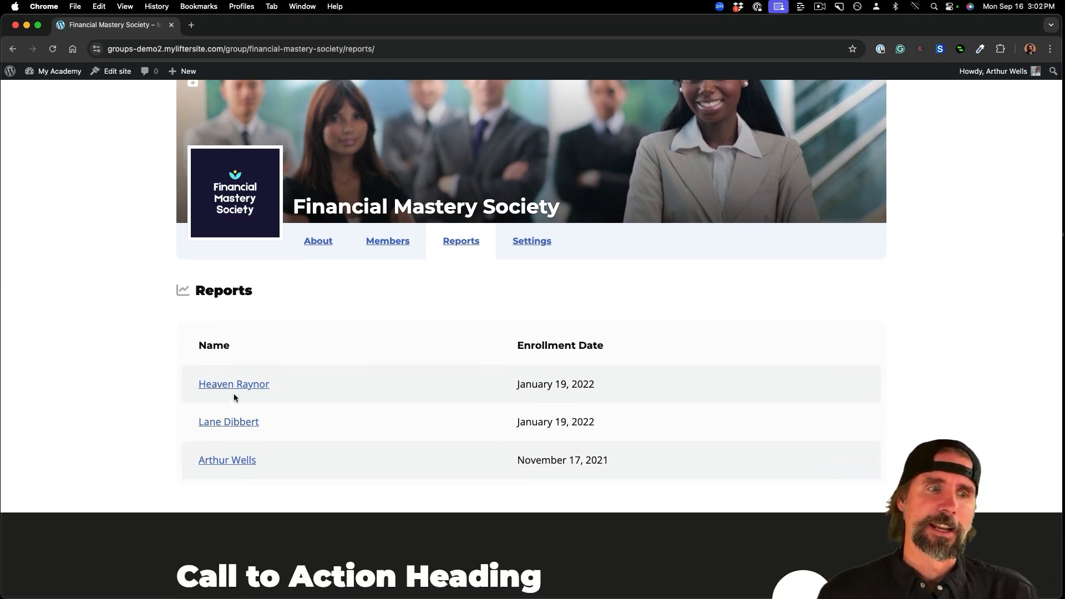
{"action": "left_click", "coordinate": [236, 392]}
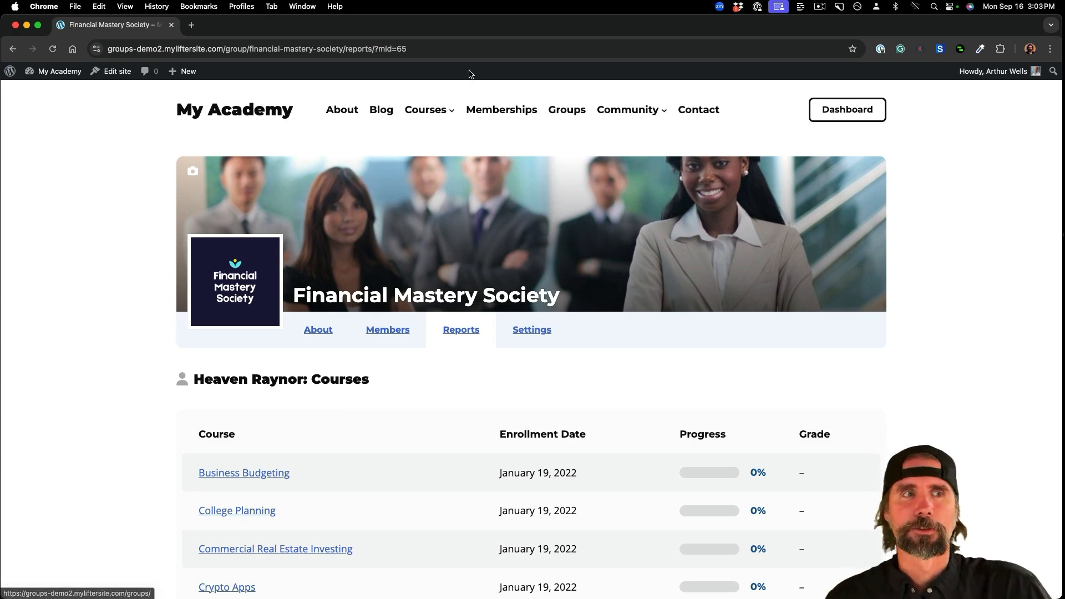
{"action": "scroll", "coordinate": [434, 202], "scroll_direction": "down", "scroll_amount": 2}
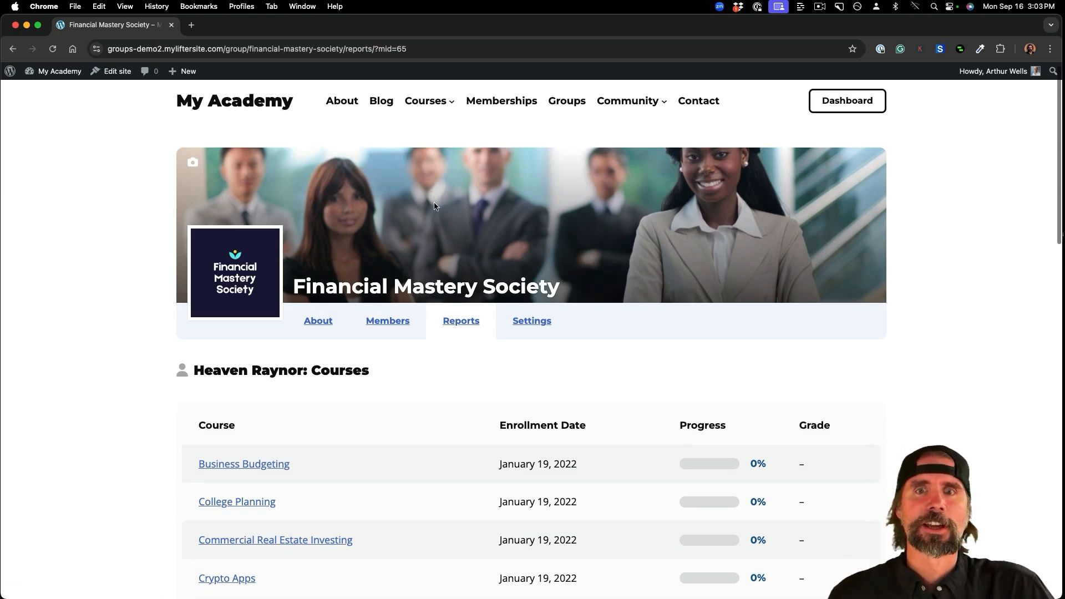
{"action": "scroll", "coordinate": [433, 202], "scroll_direction": "up", "scroll_amount": 2}
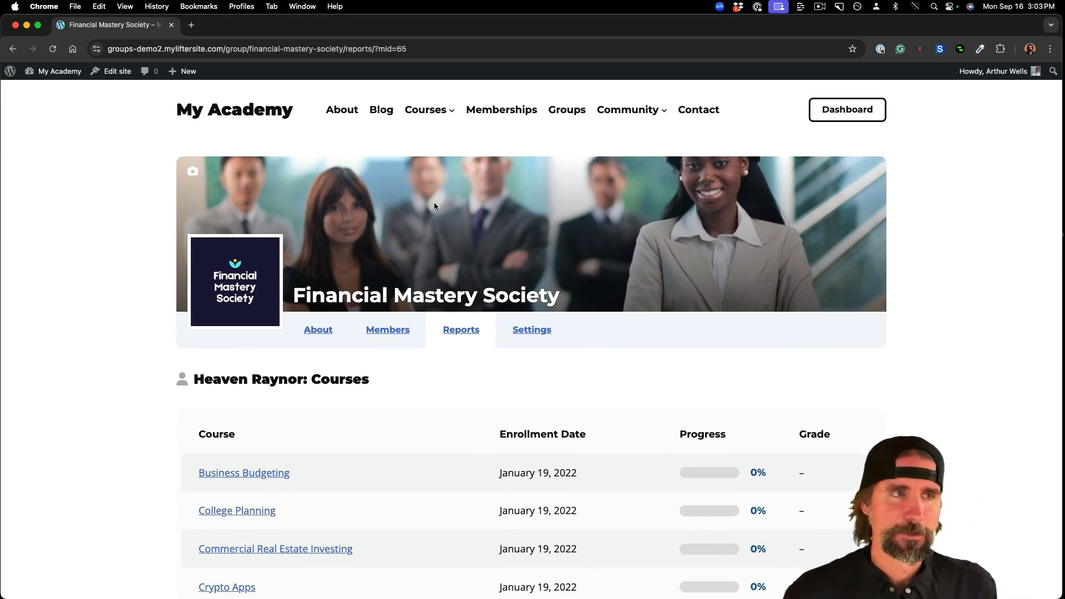
- Go to the course catalogue and scroll down to the Residential Real Estate Investing course
{"action": "left_click", "coordinate": [430, 116]}
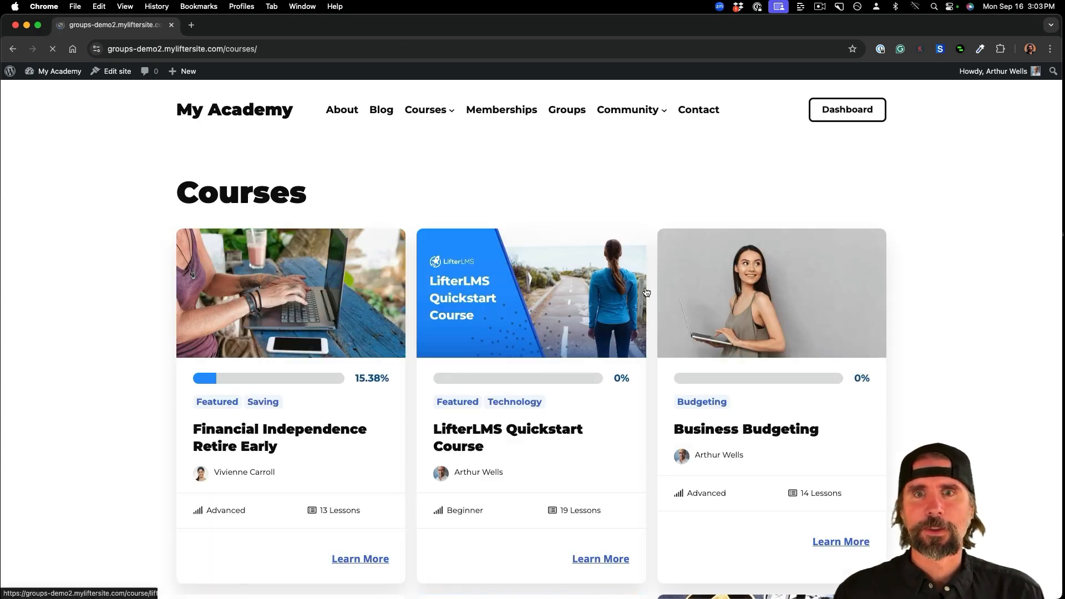
{"action": "scroll", "coordinate": [676, 345], "scroll_direction": "down", "scroll_amount": 5}
{"action": "scroll", "coordinate": [675, 348], "scroll_direction": "down", "scroll_amount": 10}
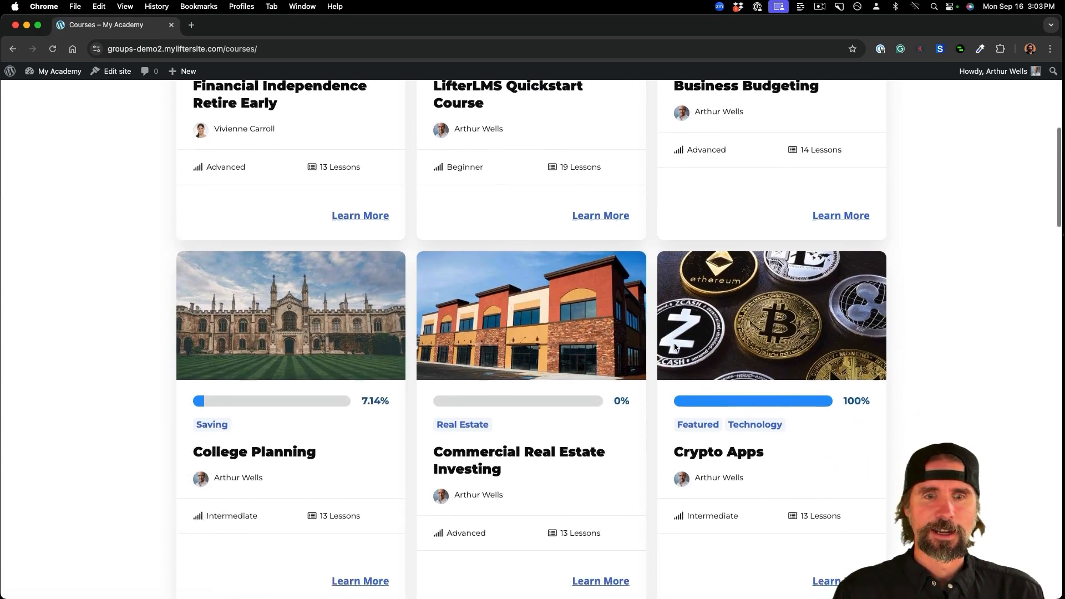
{"action": "scroll", "coordinate": [675, 348], "scroll_direction": "down", "scroll_amount": 15}
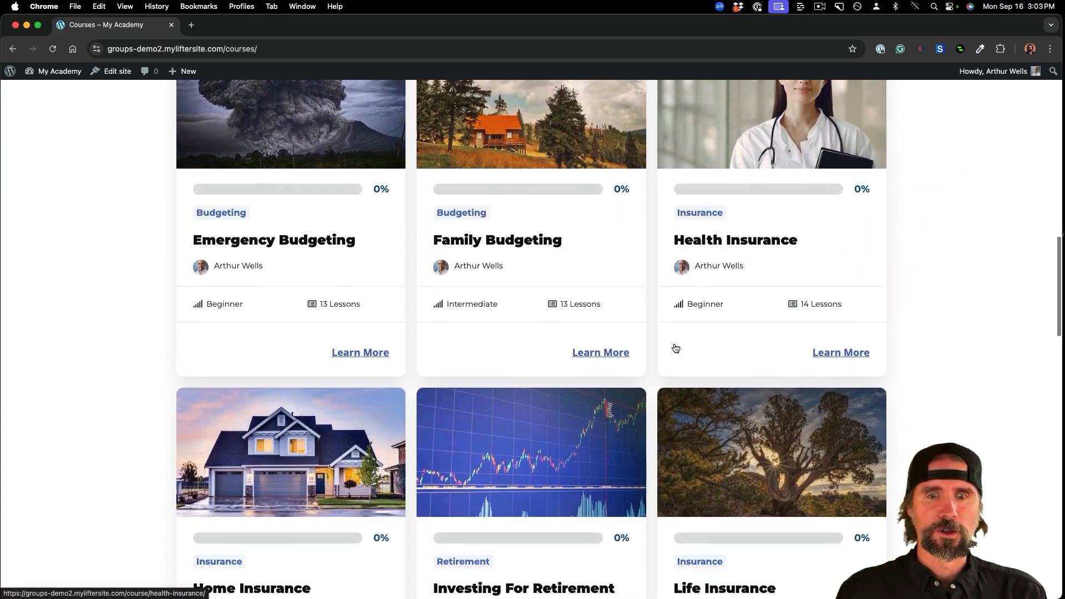
{"action": "scroll", "coordinate": [675, 348], "scroll_direction": "down", "scroll_amount": 7}
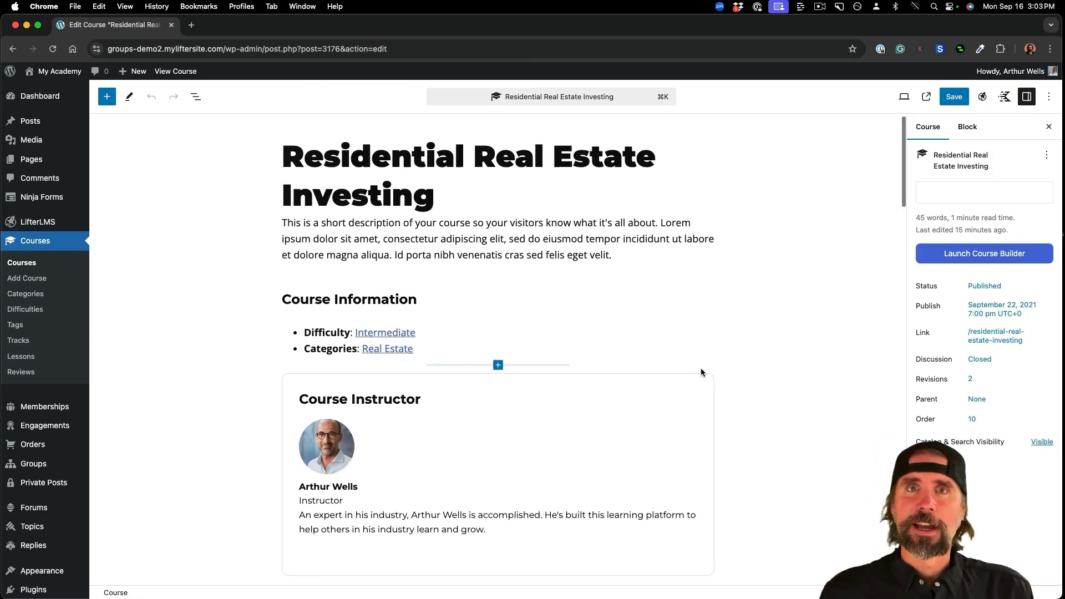
- Scroll the course editor down to Access Plans, showing A La Carte Course ($500) and Course With Membership
{"action": "scroll", "coordinate": [701, 372], "scroll_direction": "down", "scroll_amount": 1}
{"action": "scroll", "coordinate": [701, 370], "scroll_direction": "down", "scroll_amount": 5}
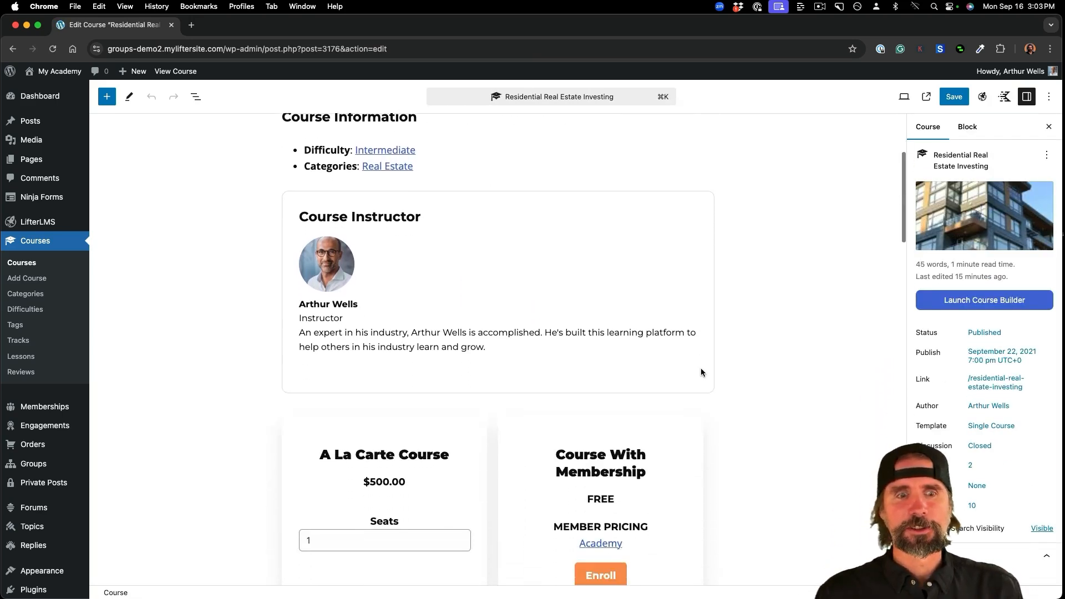
{"action": "scroll", "coordinate": [701, 371], "scroll_direction": "down", "scroll_amount": 4}
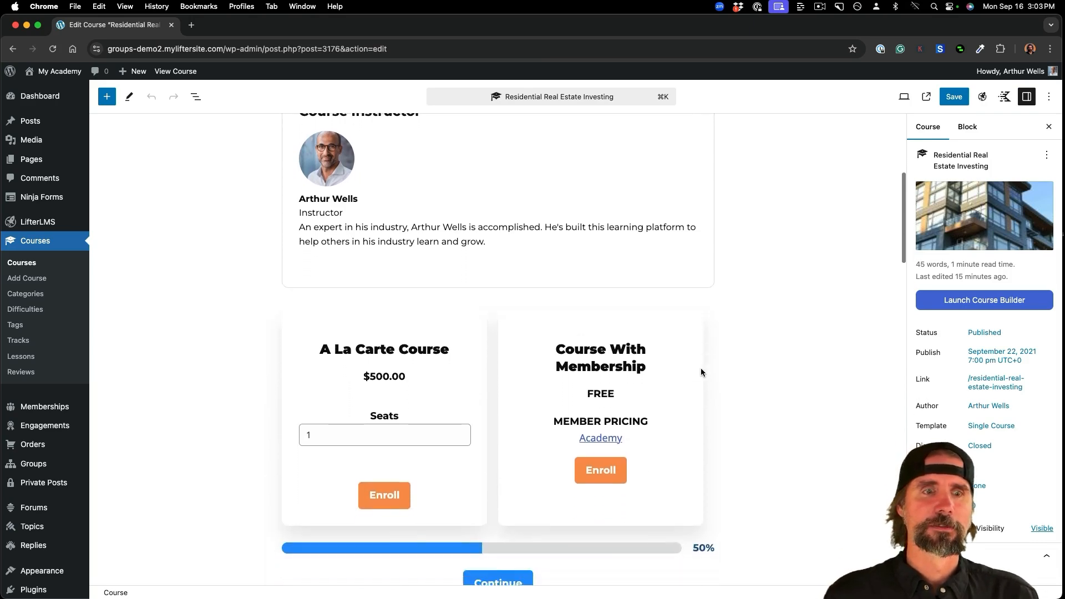
{"action": "scroll", "coordinate": [701, 368], "scroll_direction": "down", "scroll_amount": 1}
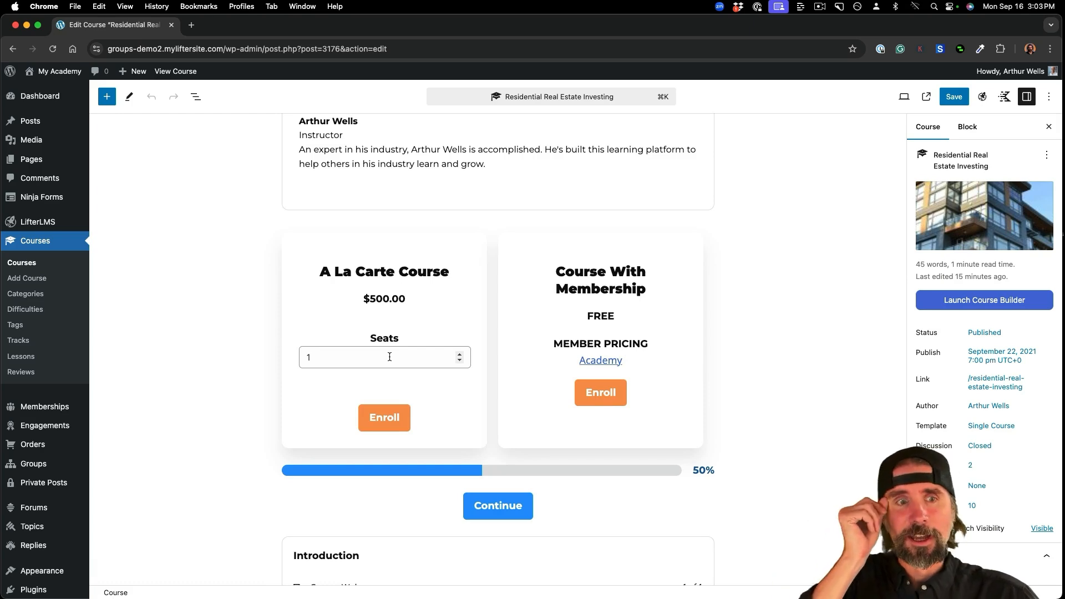
{"action": "scroll", "coordinate": [389, 357], "scroll_direction": "down", "scroll_amount": 1}
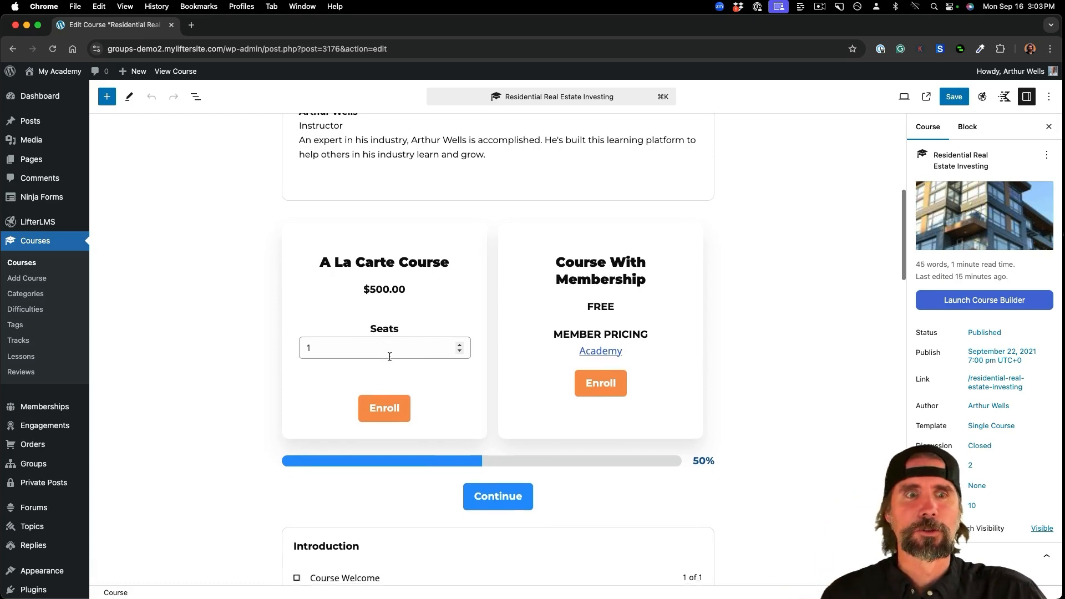
{"action": "scroll", "coordinate": [389, 357], "scroll_direction": "up", "scroll_amount": 1}
{"action": "scroll", "coordinate": [390, 359], "scroll_direction": "up", "scroll_amount": 1}
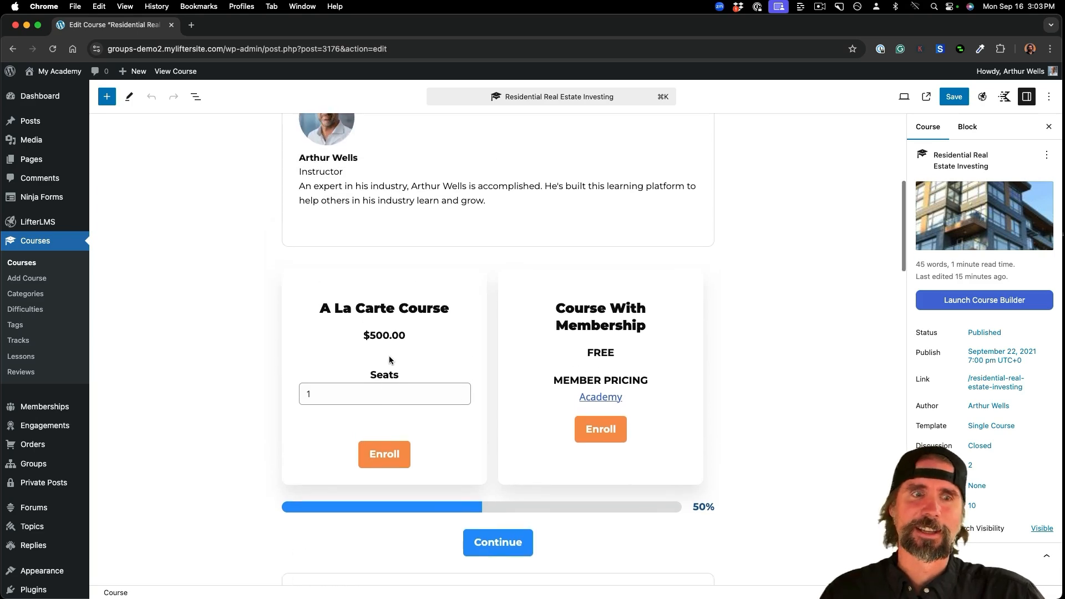
{"action": "scroll", "coordinate": [390, 360], "scroll_direction": "down", "scroll_amount": 2}
{"action": "scroll", "coordinate": [389, 360], "scroll_direction": "down", "scroll_amount": 15}
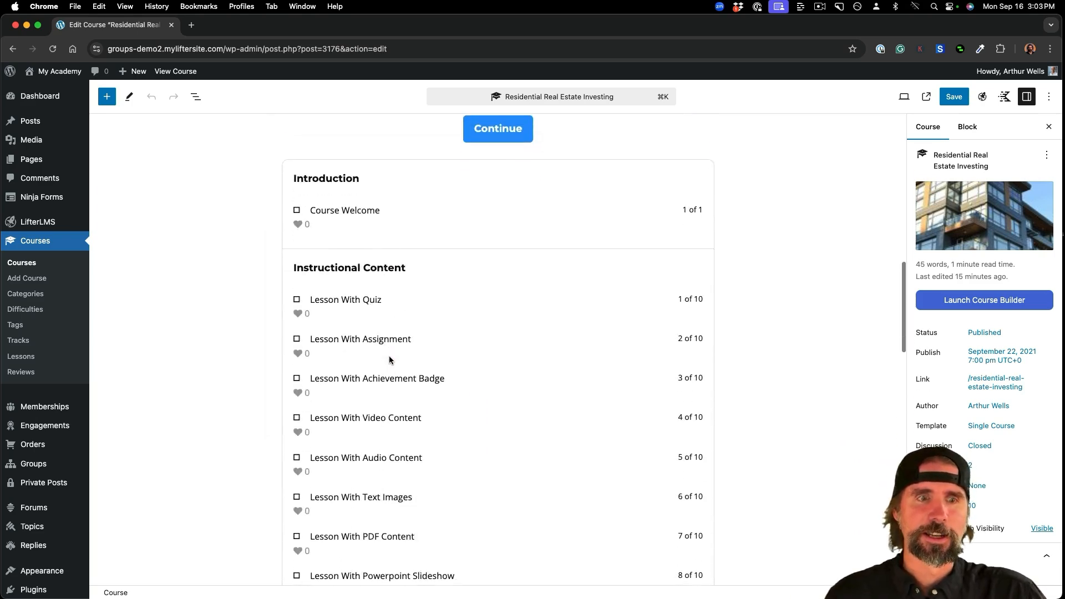
{"action": "scroll", "coordinate": [390, 359], "scroll_direction": "down", "scroll_amount": 5}
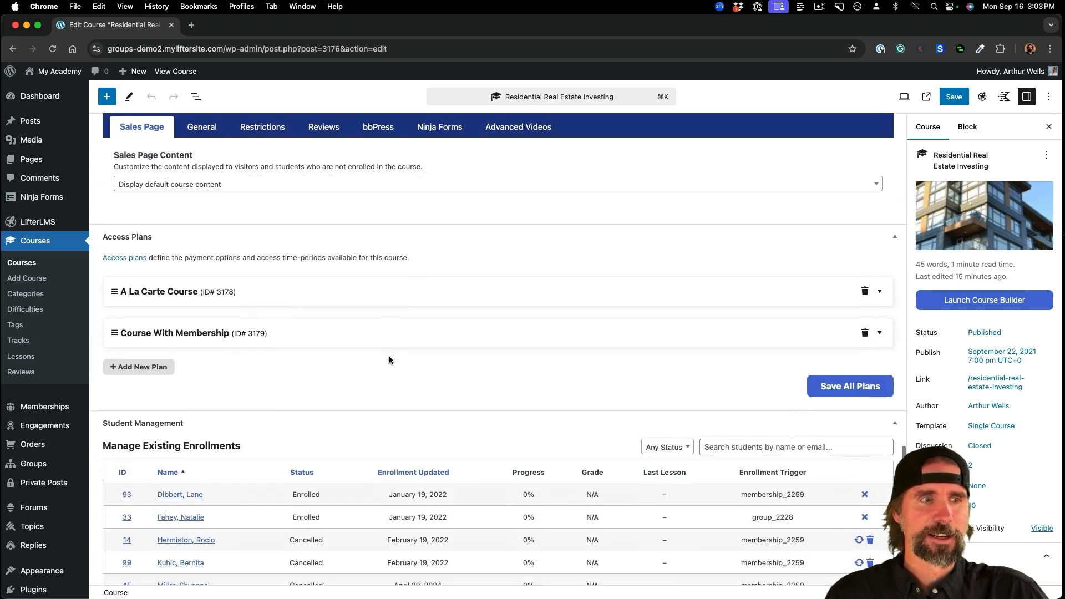
- Set the A La Carte Course plan's Use for Group Enrolment to No and save the plan
{"action": "left_click", "coordinate": [357, 258]}
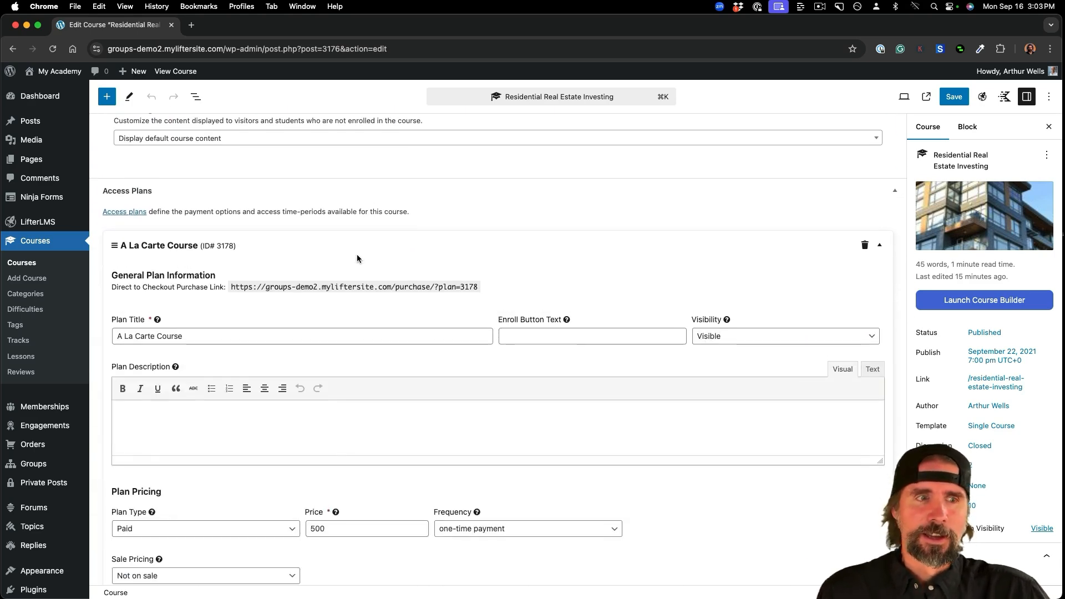
{"action": "scroll", "coordinate": [417, 381], "scroll_direction": "down", "scroll_amount": 3}
{"action": "scroll", "coordinate": [417, 379], "scroll_direction": "down", "scroll_amount": 5}
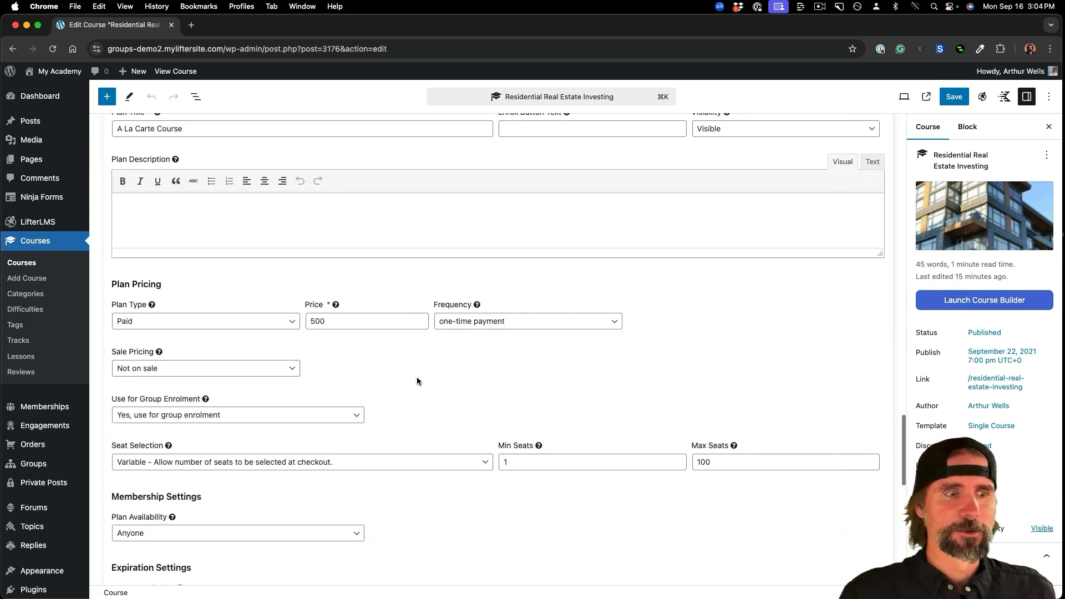
{"action": "scroll", "coordinate": [417, 380], "scroll_direction": "down", "scroll_amount": 1}
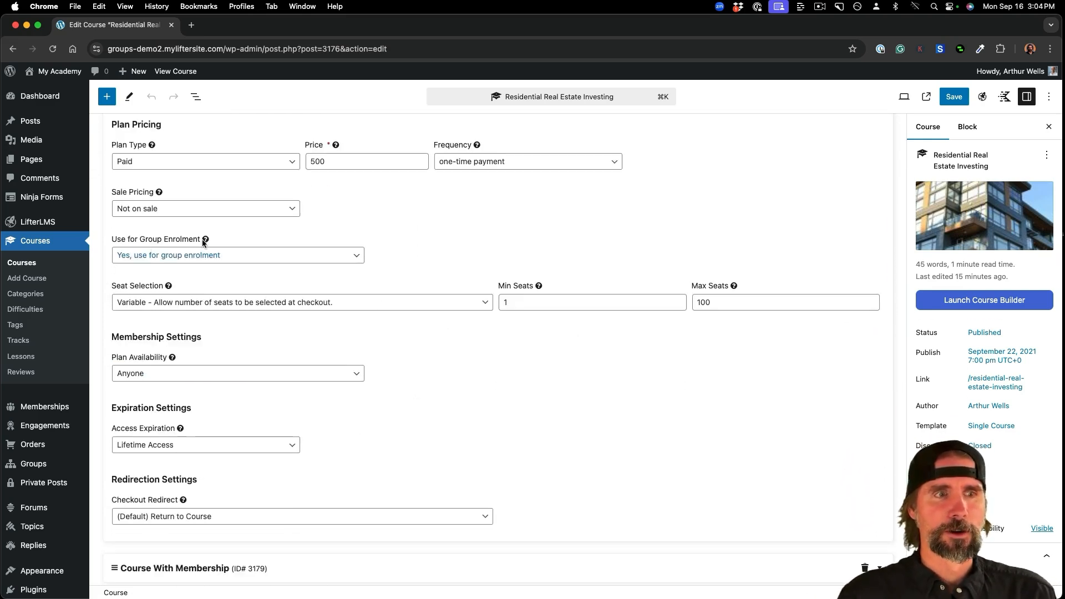
{"action": "left_click", "coordinate": [230, 255]}
{"action": "left_click", "coordinate": [229, 247]}
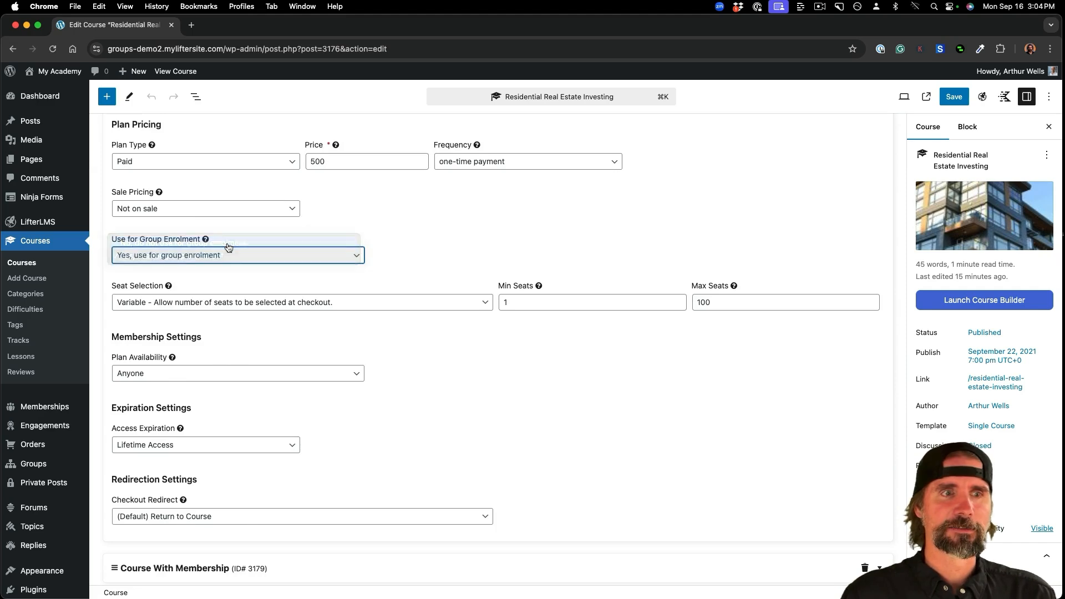
{"action": "left_click", "coordinate": [832, 574]}
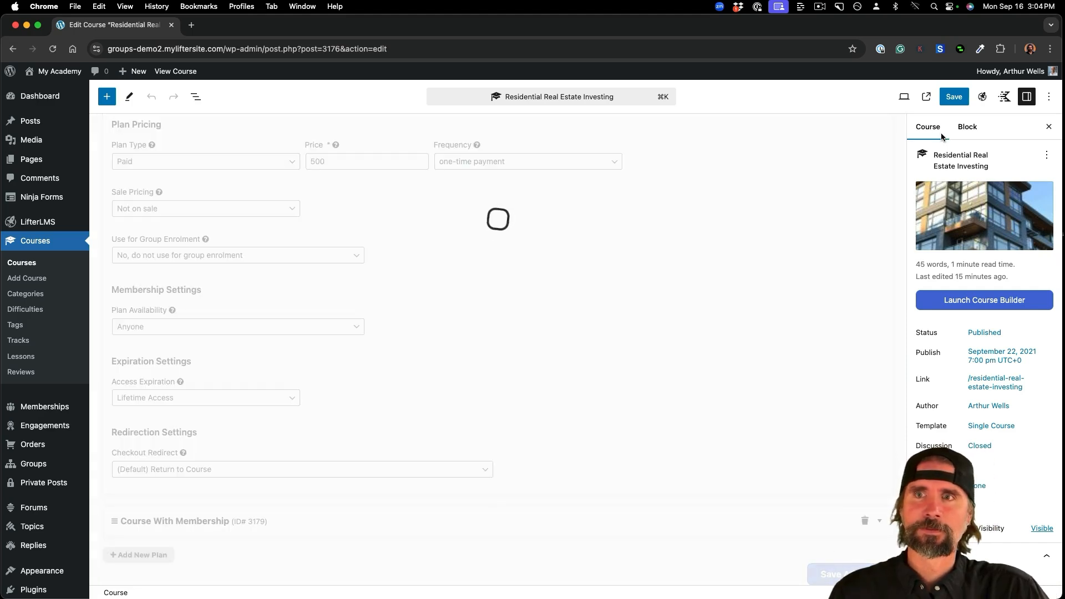
- Save the Residential Real Estate Investing course and review the updated editor
{"action": "left_click", "coordinate": [949, 97]}
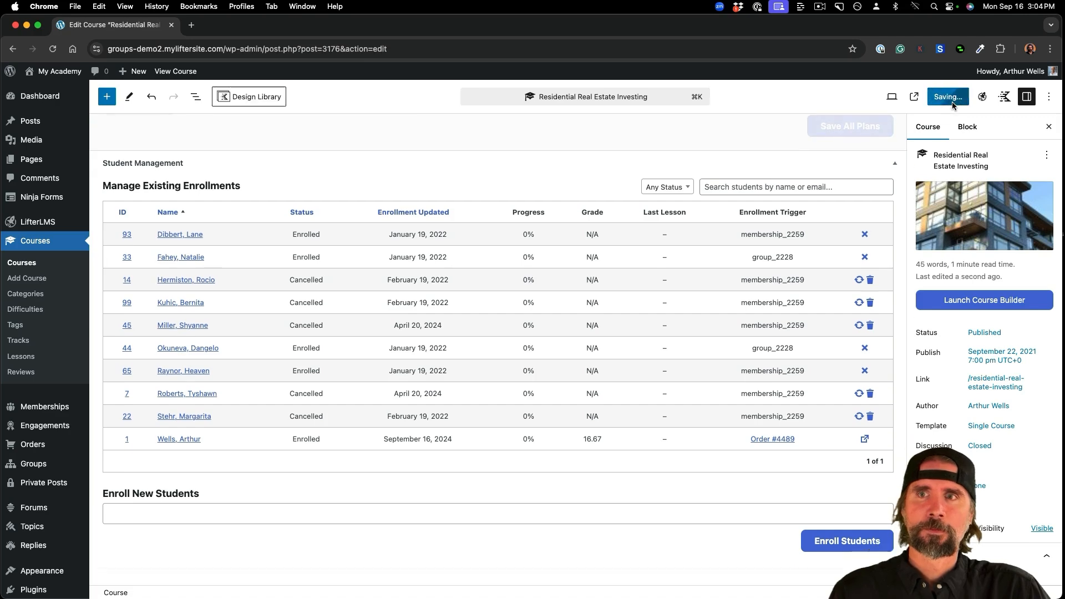
{"action": "scroll", "coordinate": [407, 125], "scroll_direction": "up", "scroll_amount": 10}
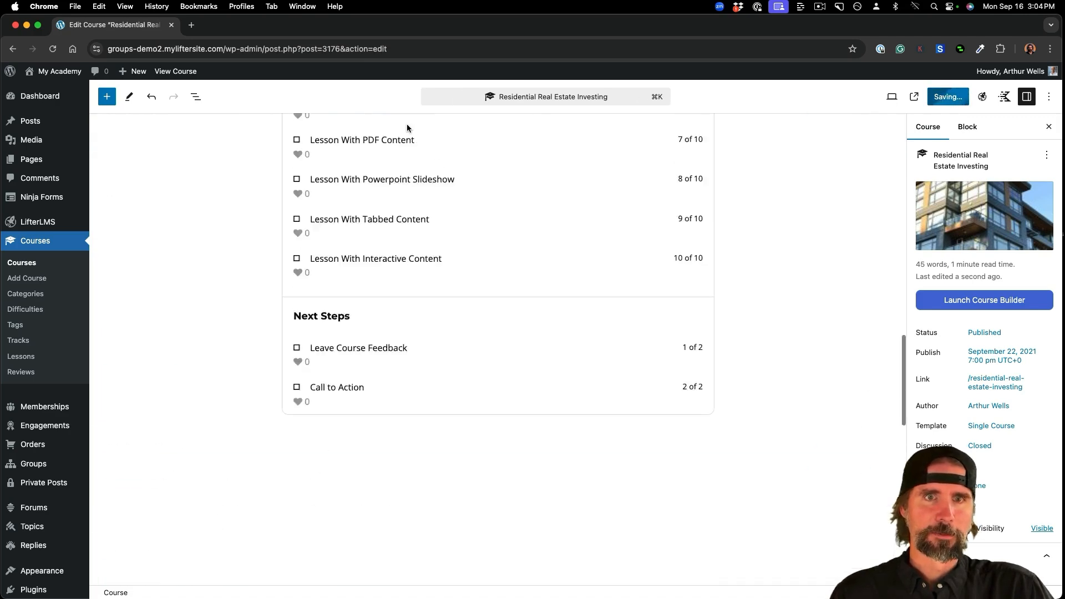
{"action": "scroll", "coordinate": [407, 128], "scroll_direction": "up", "scroll_amount": 15}
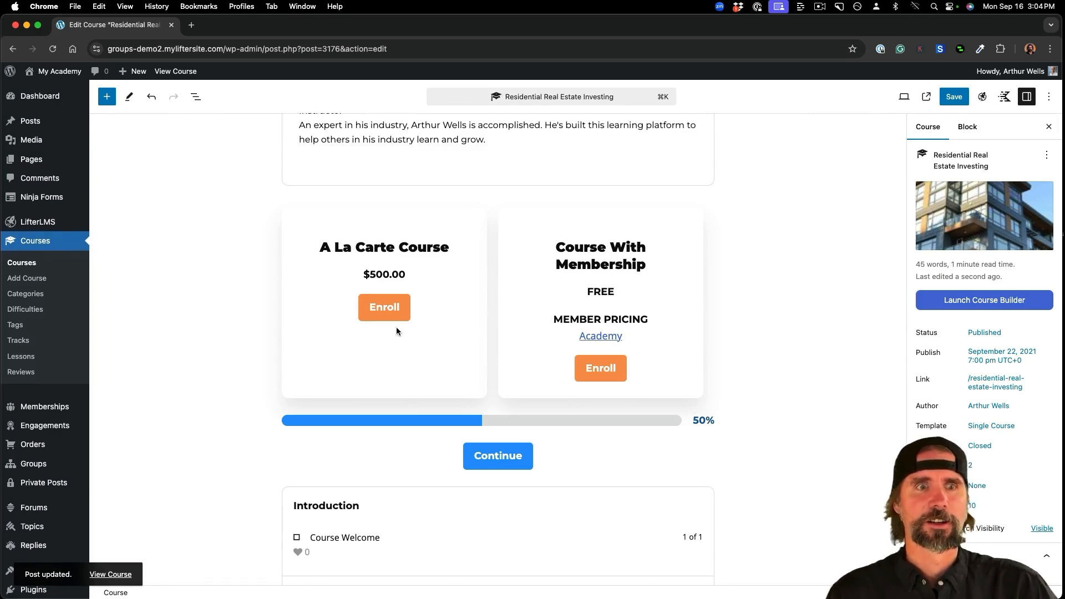
{"action": "scroll", "coordinate": [419, 341], "scroll_direction": "down", "scroll_amount": 3}
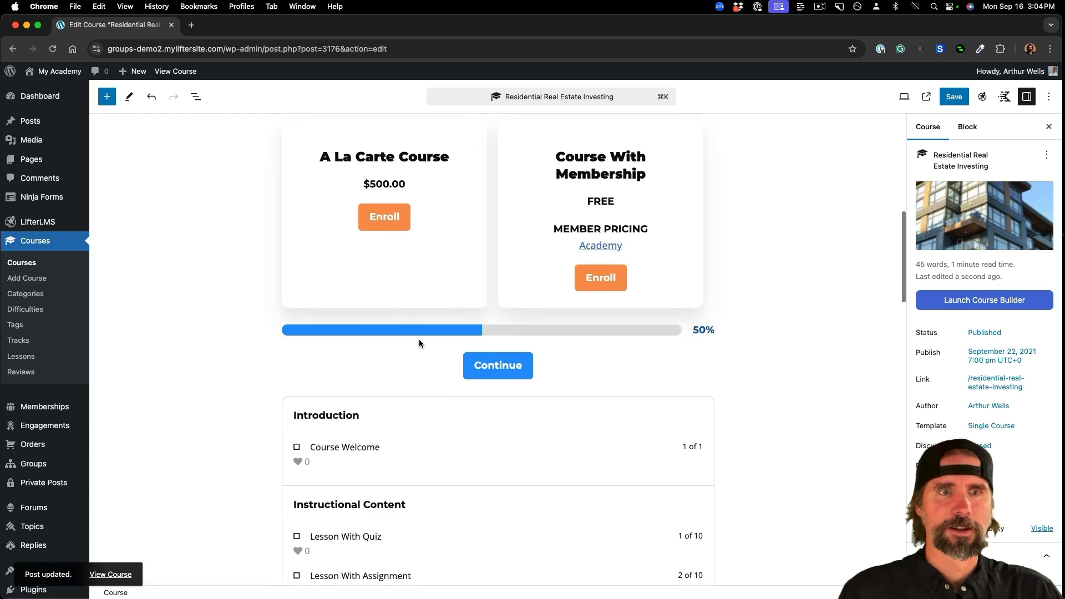
{"action": "scroll", "coordinate": [420, 344], "scroll_direction": "down", "scroll_amount": 20}
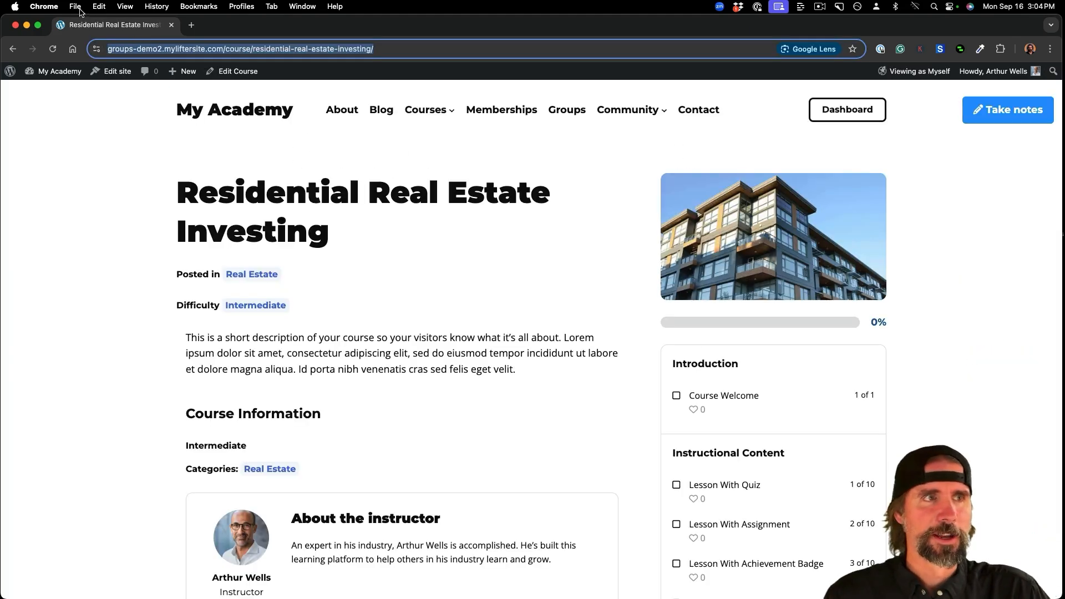
- View the Residential Real Estate Investing course page in an incognito window, then return to the signed-in window
{"action": "left_click", "coordinate": [76, 6]}
{"action": "left_click", "coordinate": [111, 47]}
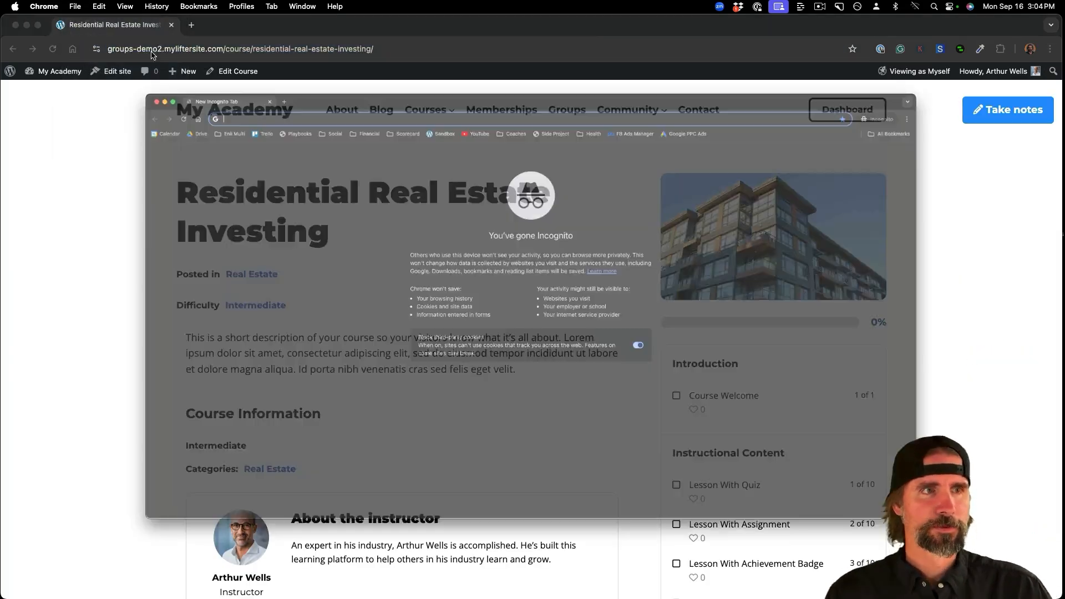
{"action": "type", "text": "https://groups-demo2.myliftersite.com/course/residential-real-estate-investing/"}
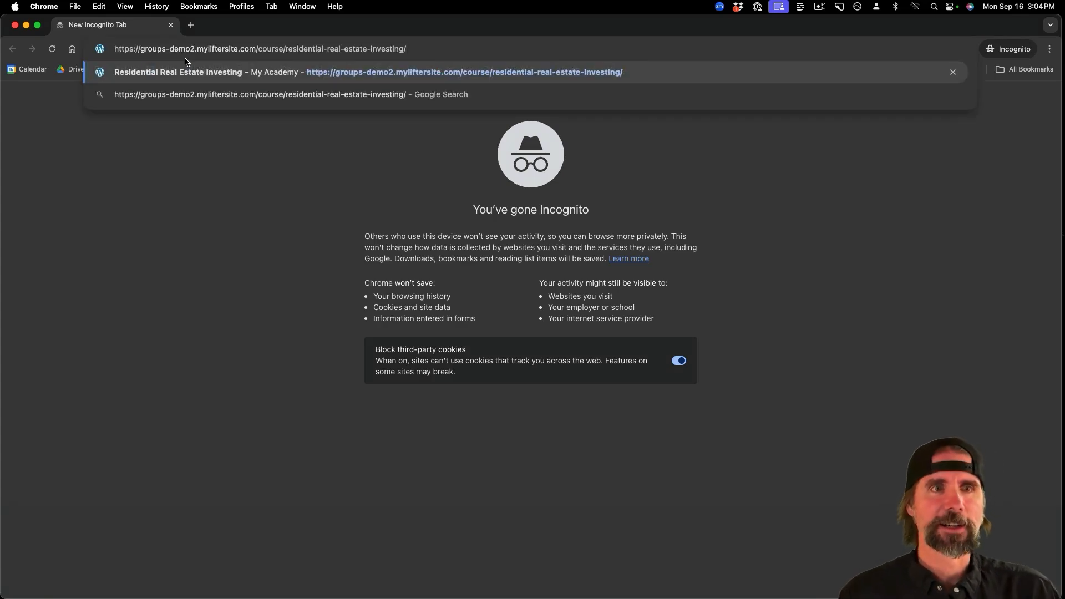
{"action": "key", "text": "Return"}
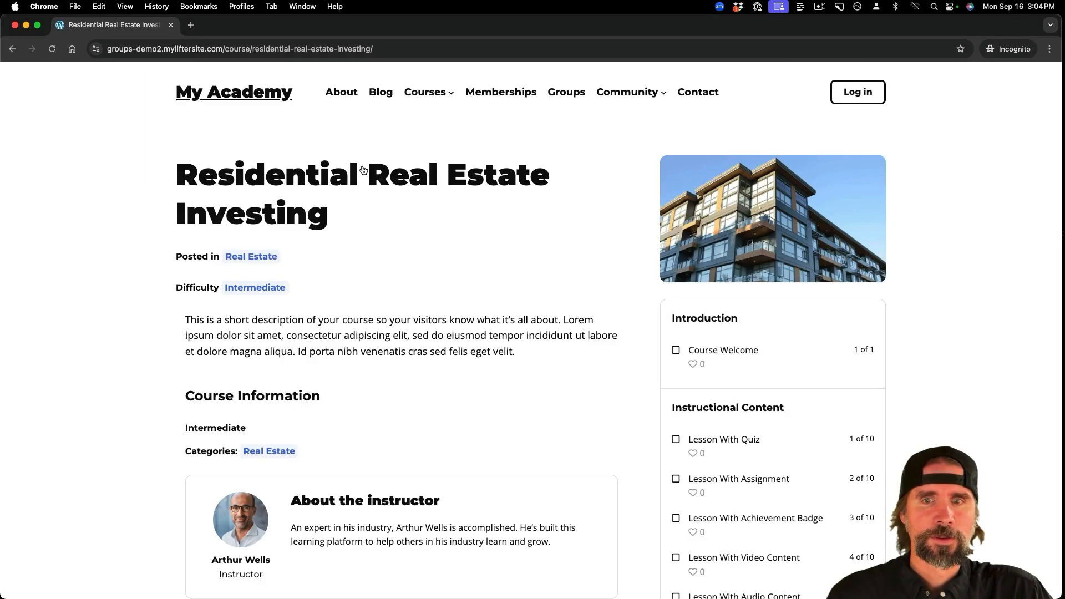
{"action": "scroll", "coordinate": [604, 391], "scroll_direction": "down", "scroll_amount": 6}
{"action": "scroll", "coordinate": [604, 391], "scroll_direction": "down", "scroll_amount": 1}
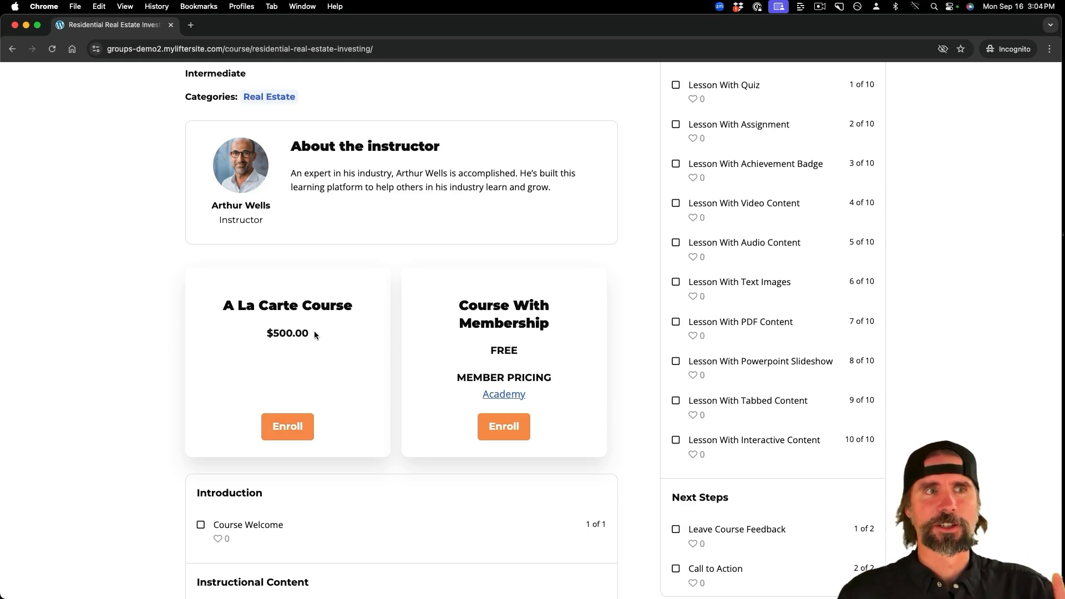
{"action": "scroll", "coordinate": [314, 331], "scroll_direction": "up", "scroll_amount": 7}
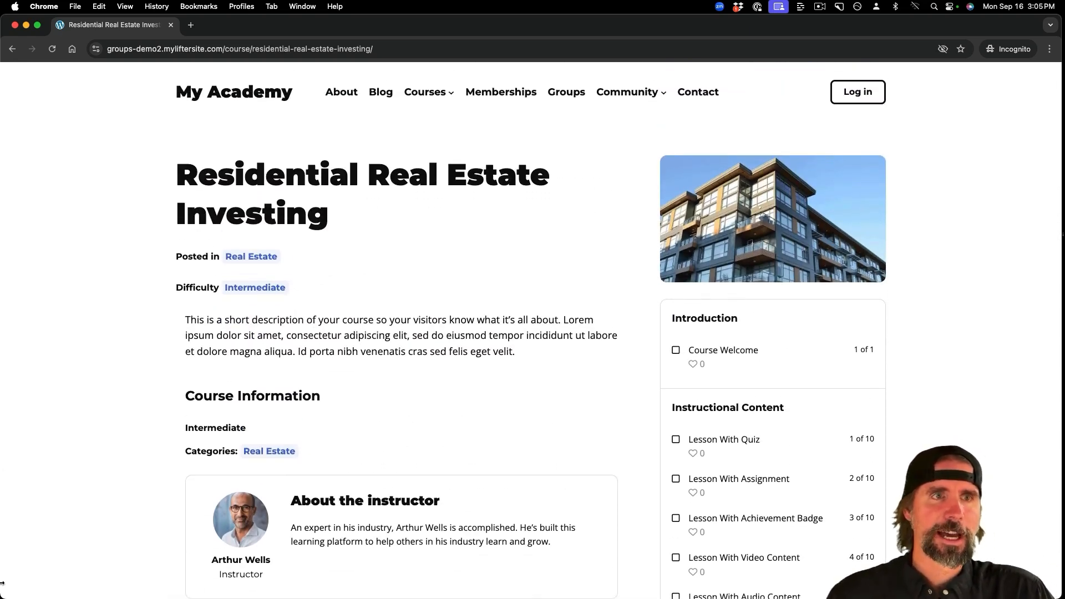
{"action": "mouse_move", "coordinate": [0, 598]}
{"action": "left_click", "coordinate": [519, 84]}
- Open the Residential Real Estate Investing course in the editor from its course page
{"action": "scroll", "coordinate": [387, 198], "scroll_direction": "down", "scroll_amount": 2}
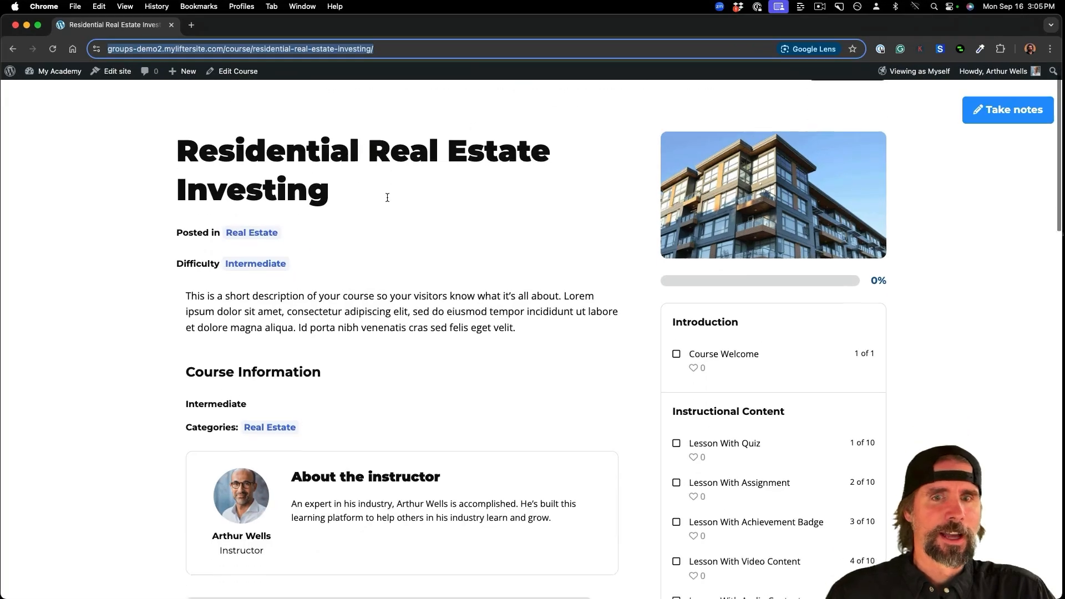
{"action": "scroll", "coordinate": [387, 197], "scroll_direction": "down", "scroll_amount": 2}
{"action": "scroll", "coordinate": [387, 200], "scroll_direction": "up", "scroll_amount": 4}
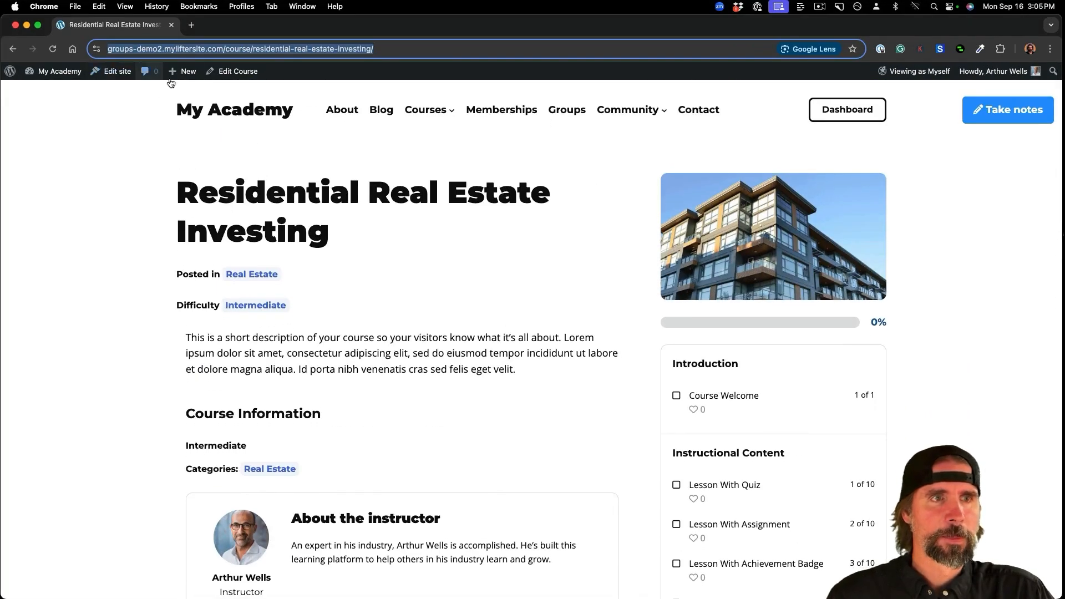
{"action": "left_click", "coordinate": [236, 75]}
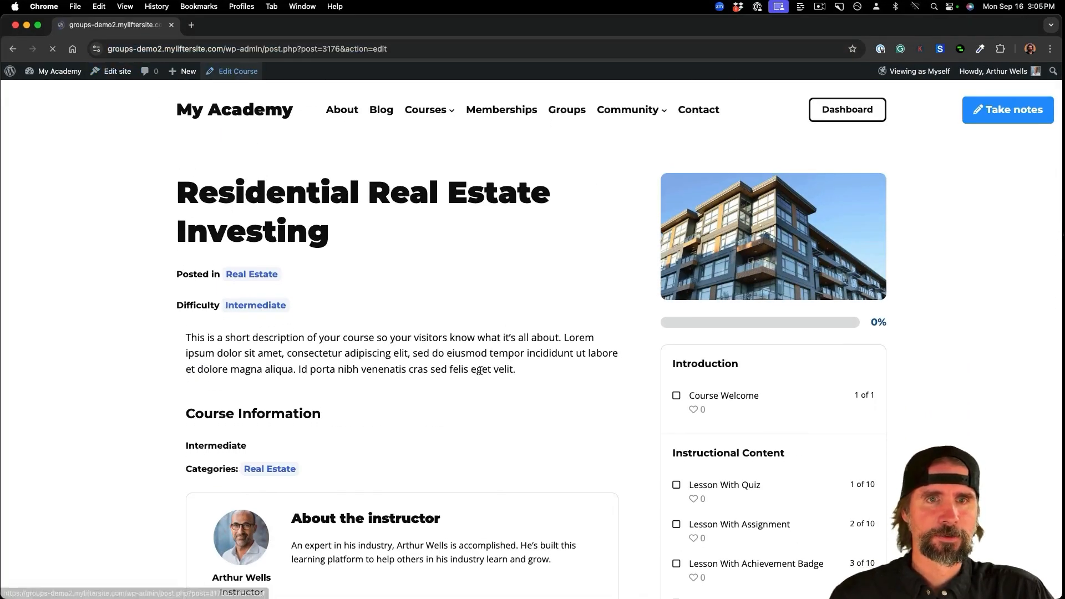
- Set the A La Carte Course plan's Use for Group Enrolment to 'Yes, use for group enrolment'
{"action": "scroll", "coordinate": [480, 370], "scroll_direction": "down", "scroll_amount": 15}
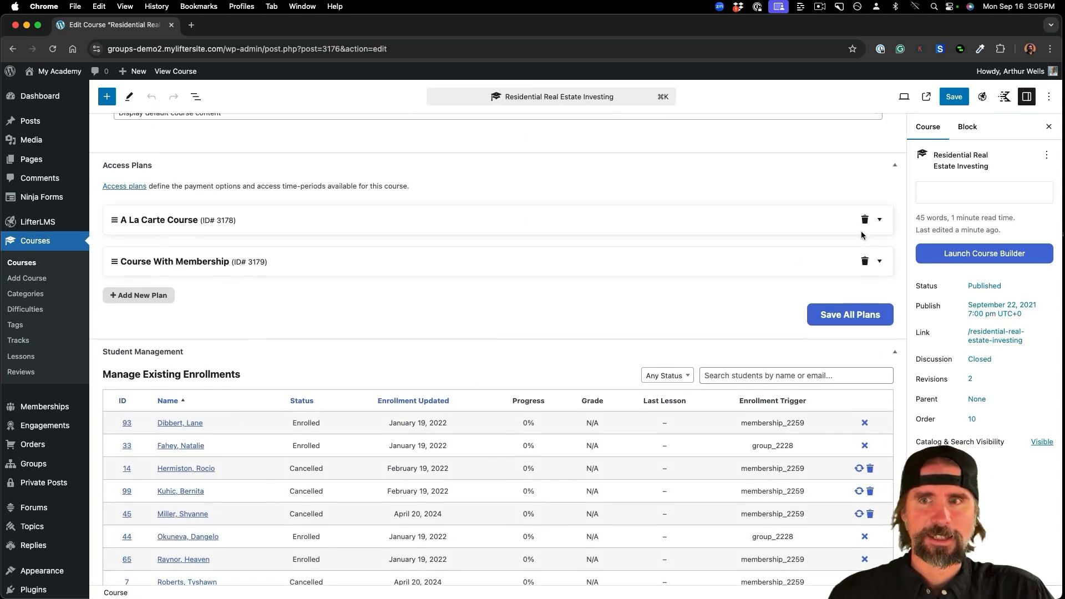
{"action": "left_click", "coordinate": [881, 222]}
{"action": "scroll", "coordinate": [630, 334], "scroll_direction": "down", "scroll_amount": 5}
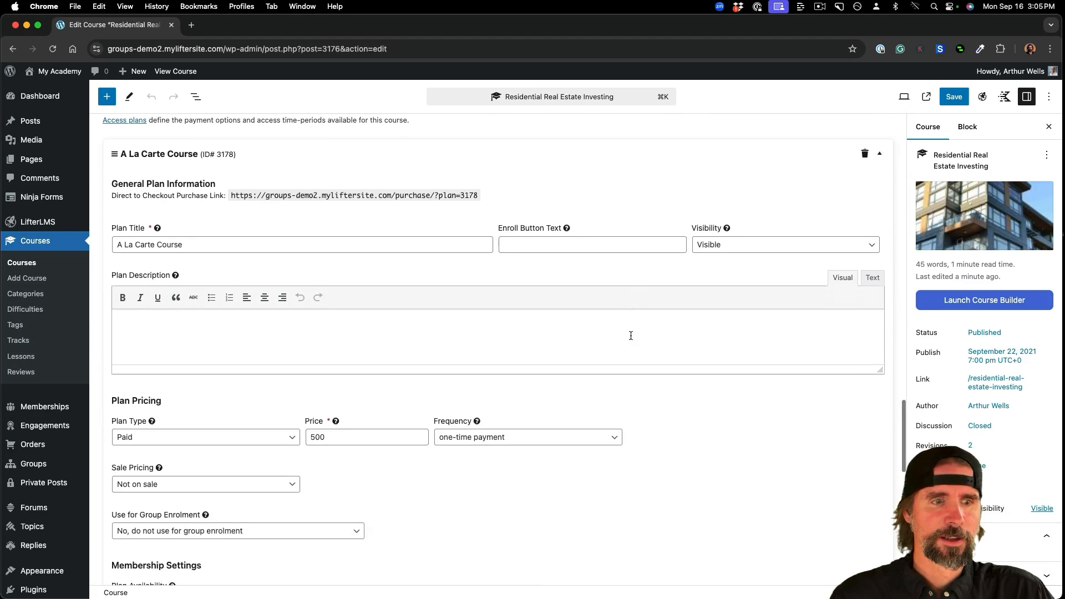
{"action": "scroll", "coordinate": [631, 339], "scroll_direction": "down", "scroll_amount": 3}
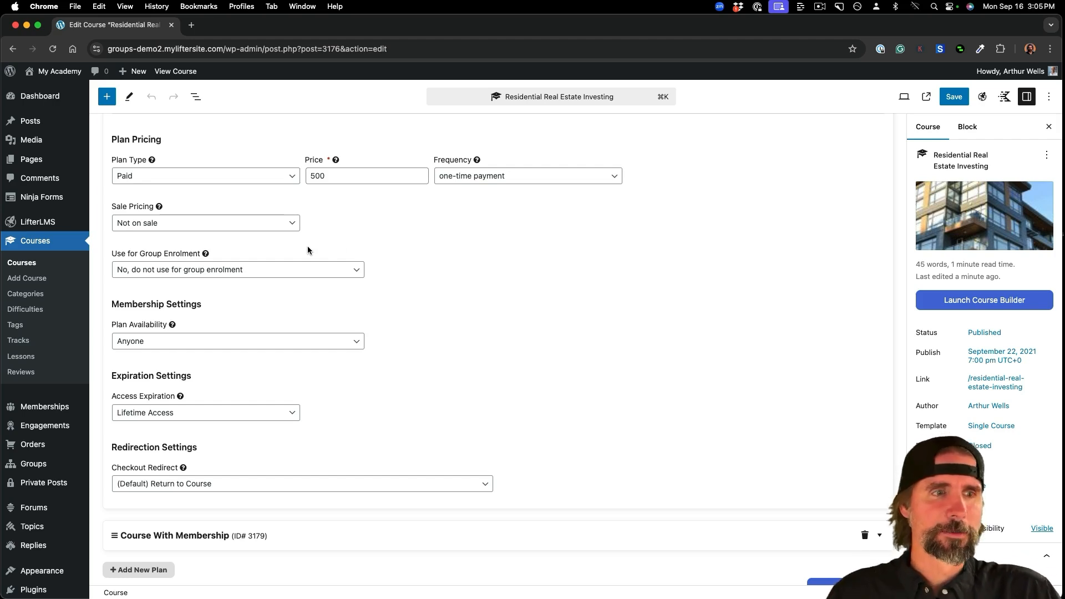
{"action": "left_click", "coordinate": [224, 272]}
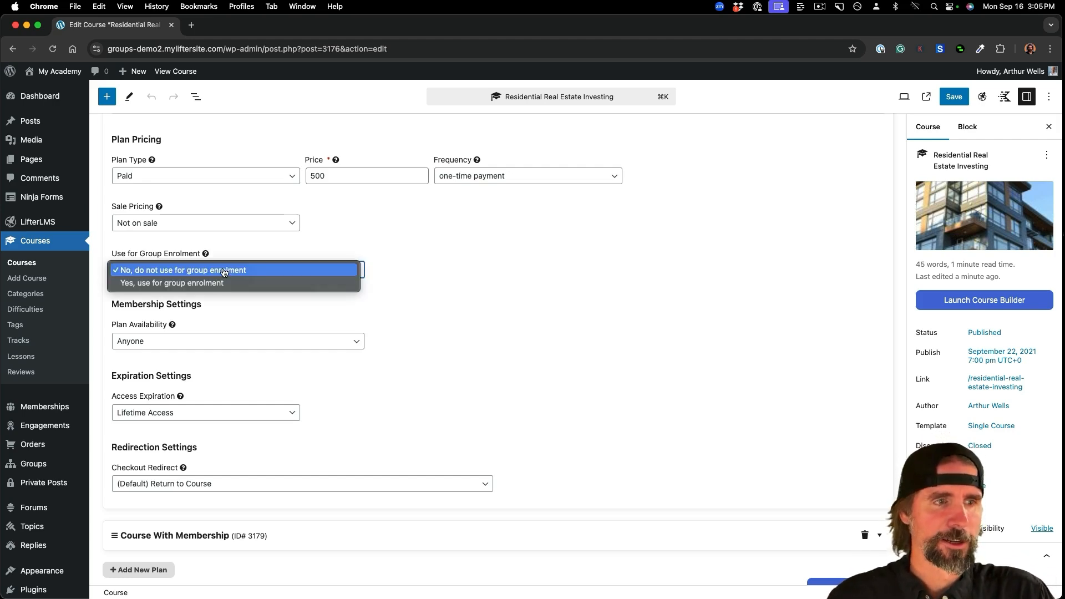
{"action": "left_click", "coordinate": [221, 283]}
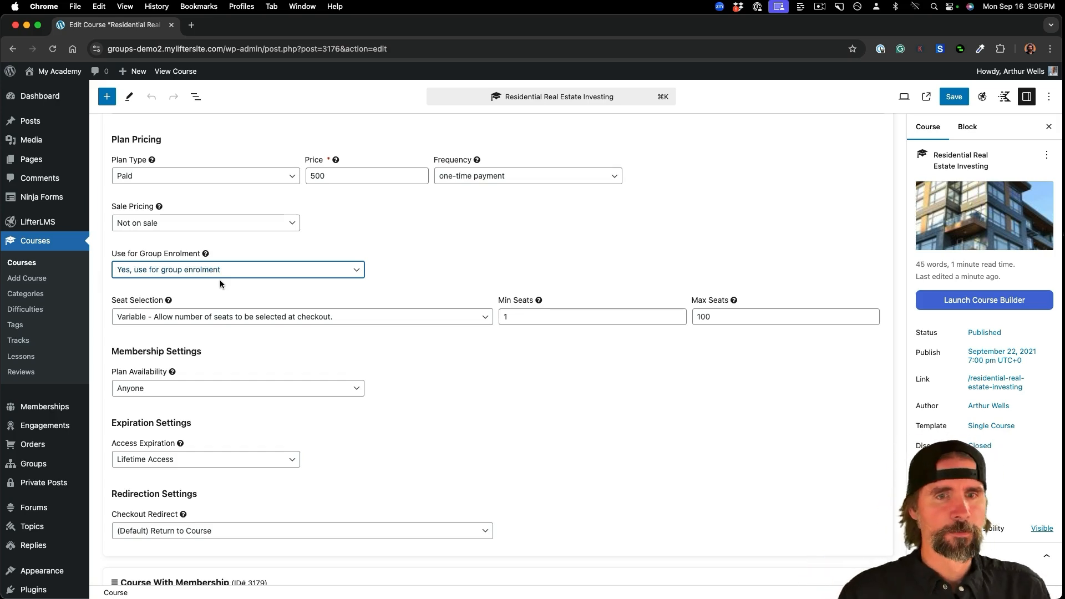
- Set A La Carte Course seat selection to Variable with Min Seats 1 and Max Seats 1000
{"action": "left_click", "coordinate": [363, 324]}
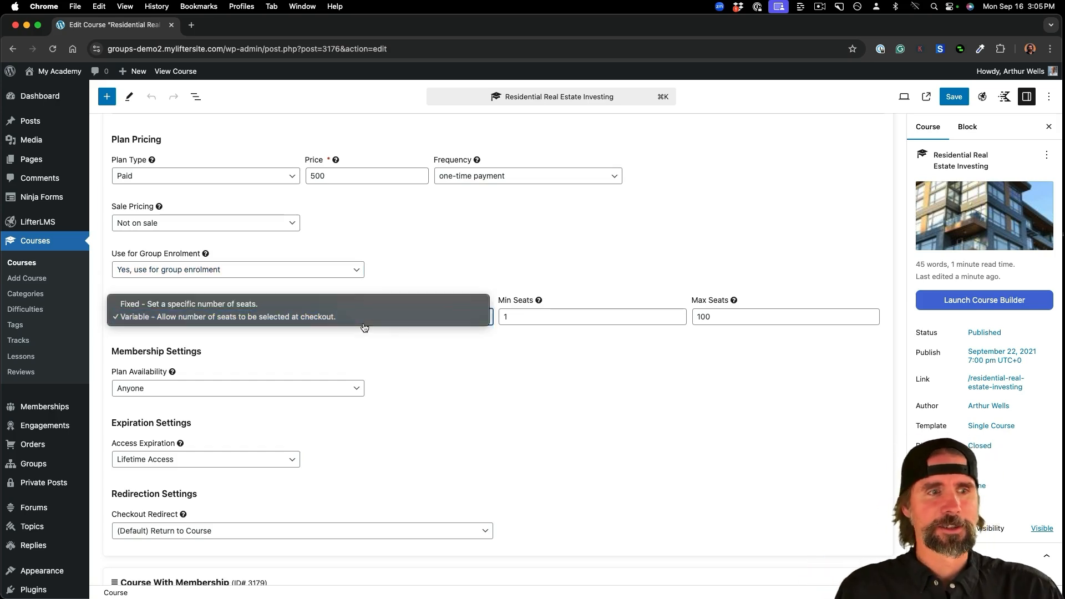
{"action": "left_click", "coordinate": [278, 307]}
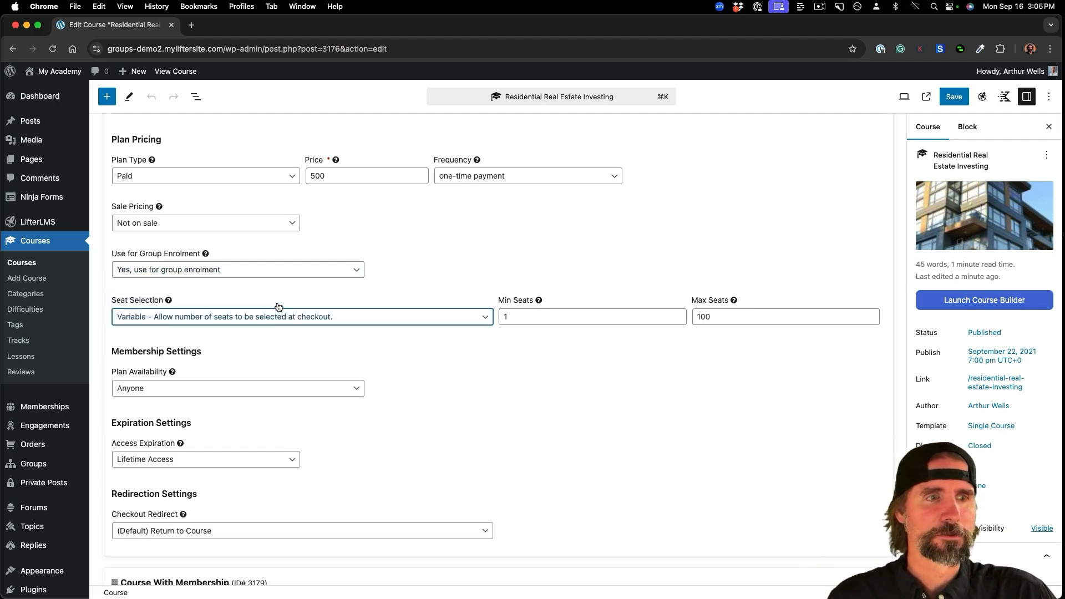
{"action": "left_click", "coordinate": [512, 319]}
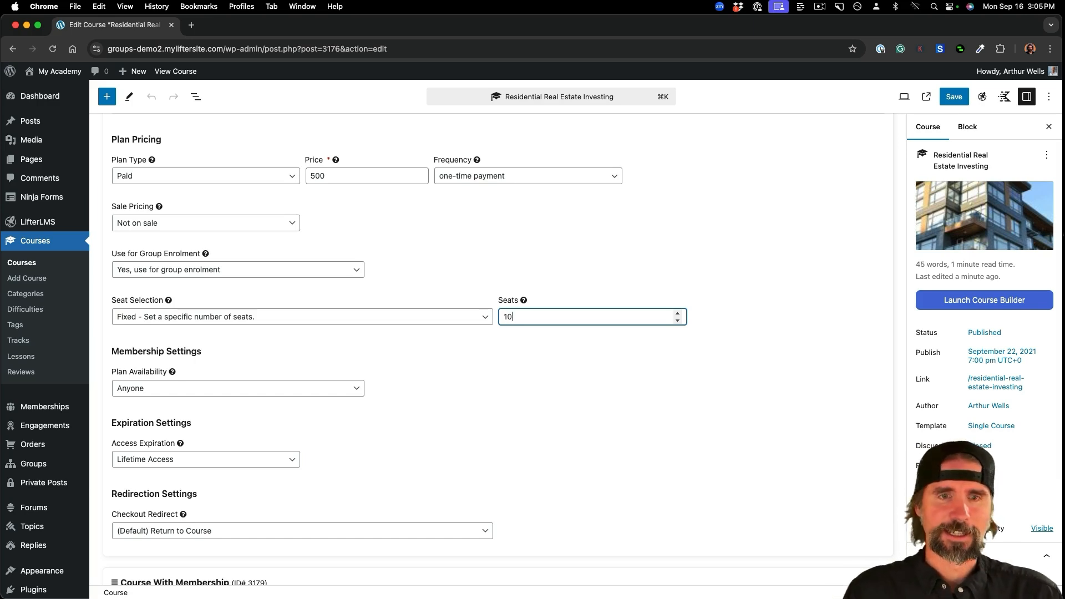
{"action": "left_click", "coordinate": [465, 323]}
{"action": "left_click", "coordinate": [416, 330]}
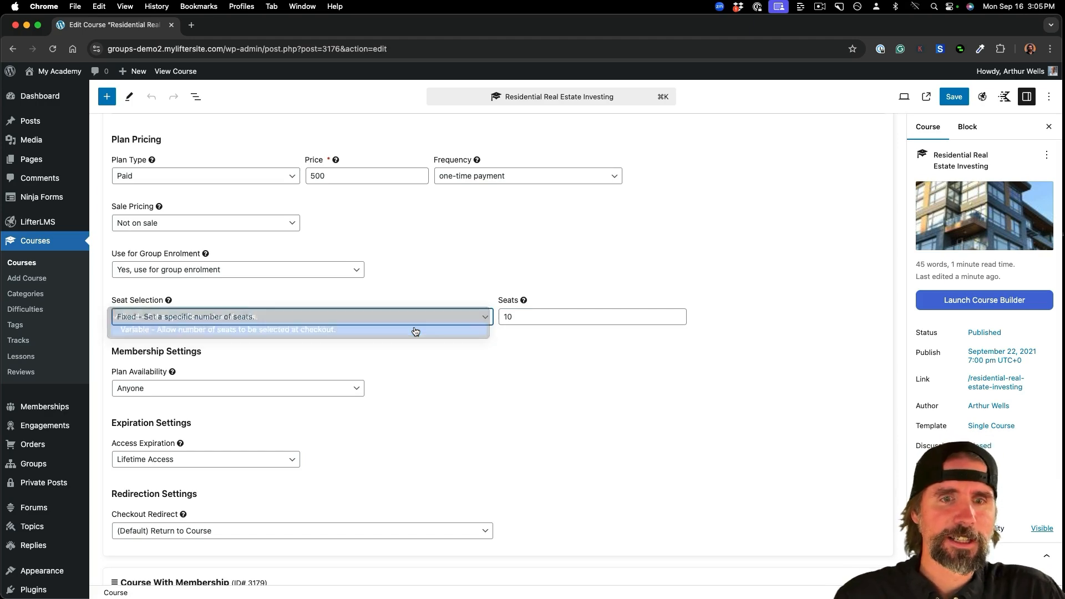
{"action": "left_click_drag", "start_coordinate": [533, 315], "coordinate": [505, 316]}
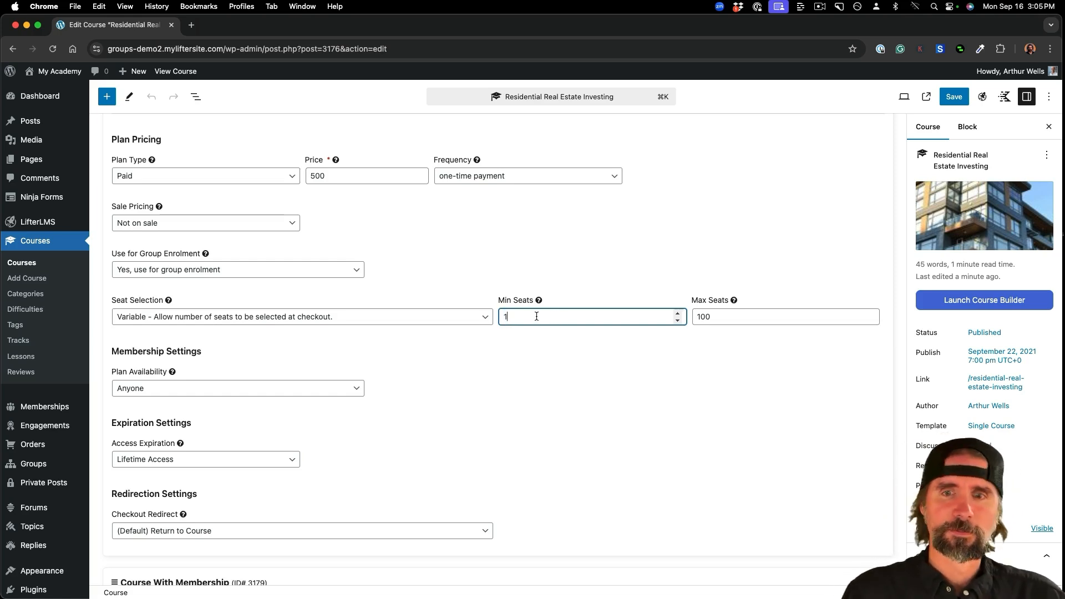
{"action": "left_click", "coordinate": [713, 316]}
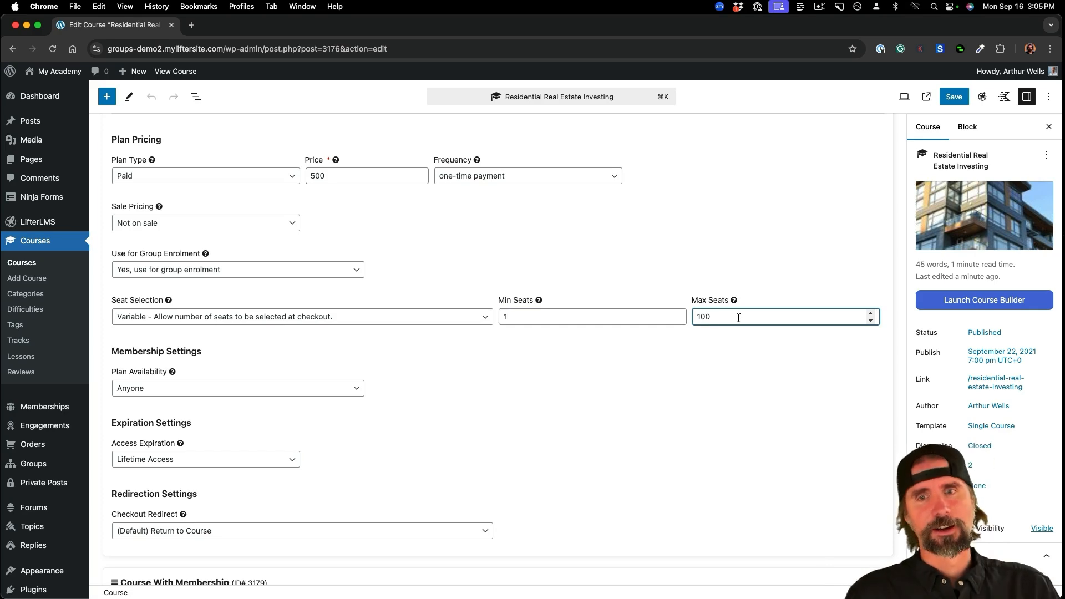
{"action": "type", "text": "0"}
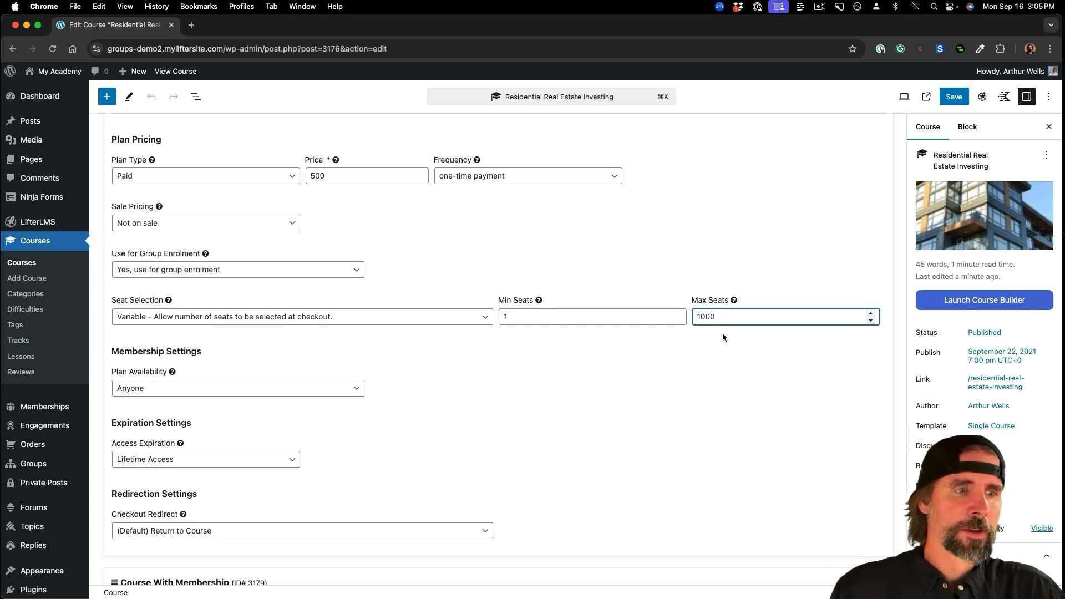
- Check the $500 plan price and save all access plans
{"action": "scroll", "coordinate": [617, 396], "scroll_direction": "down", "scroll_amount": 2}
{"action": "scroll", "coordinate": [617, 397], "scroll_direction": "up", "scroll_amount": 5}
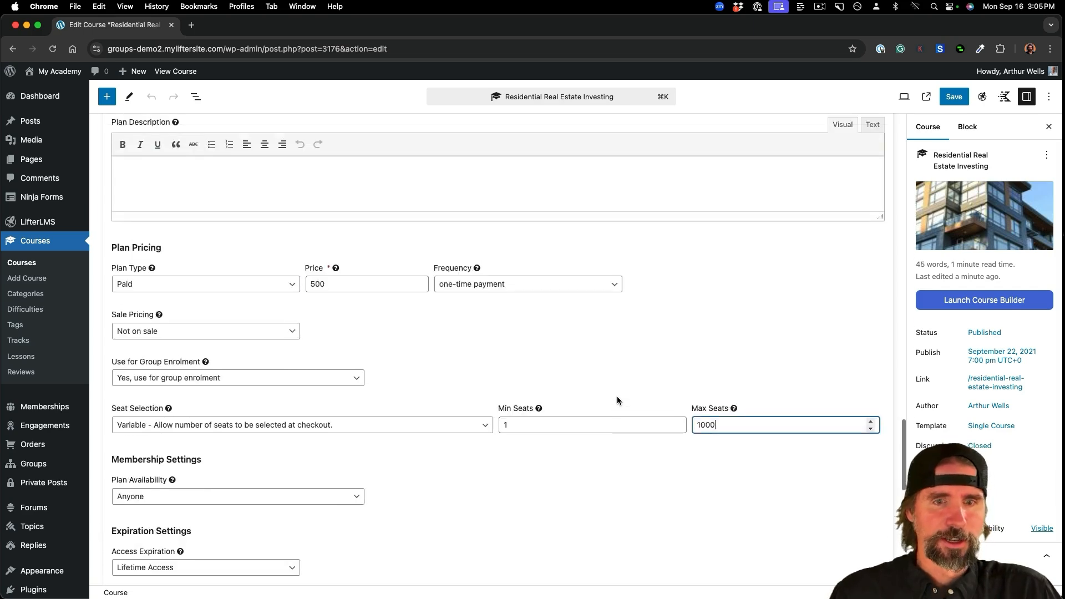
{"action": "scroll", "coordinate": [617, 396], "scroll_direction": "up", "scroll_amount": 1}
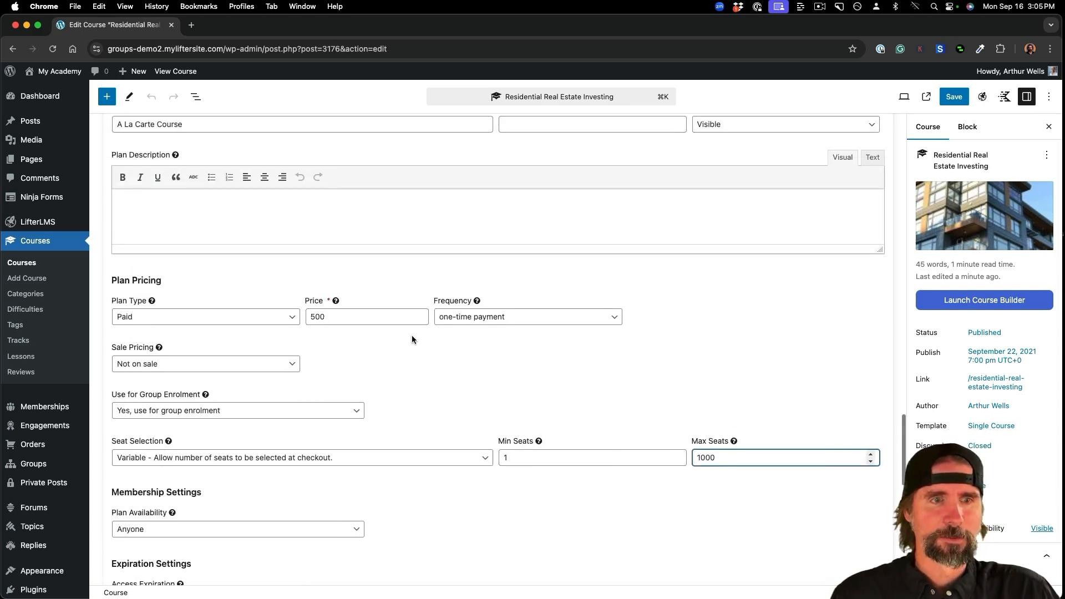
{"action": "left_click", "coordinate": [357, 319]}
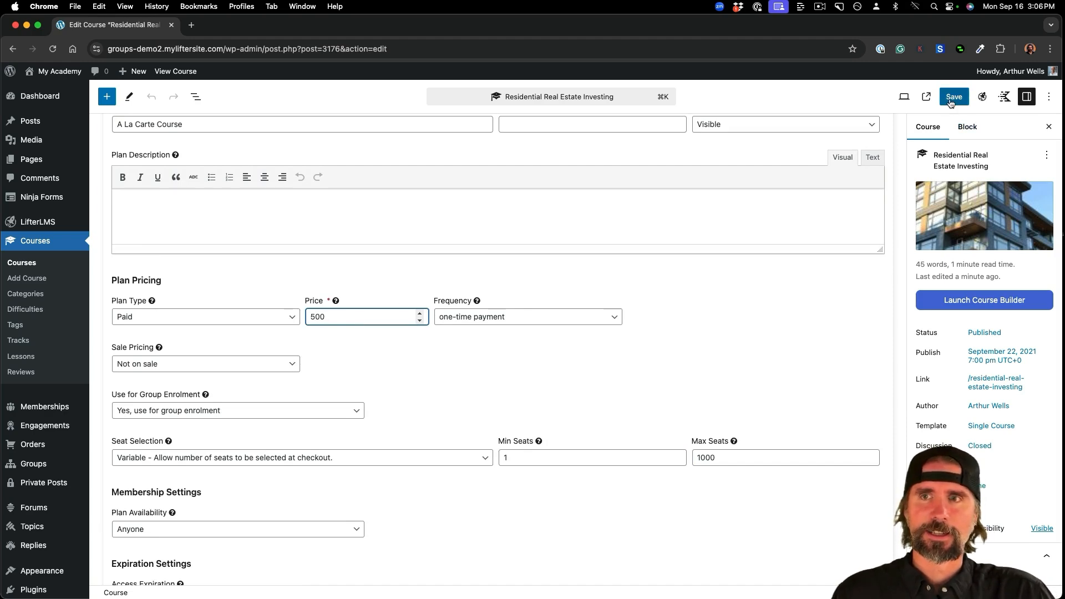
{"action": "scroll", "coordinate": [797, 288], "scroll_direction": "down", "scroll_amount": 10}
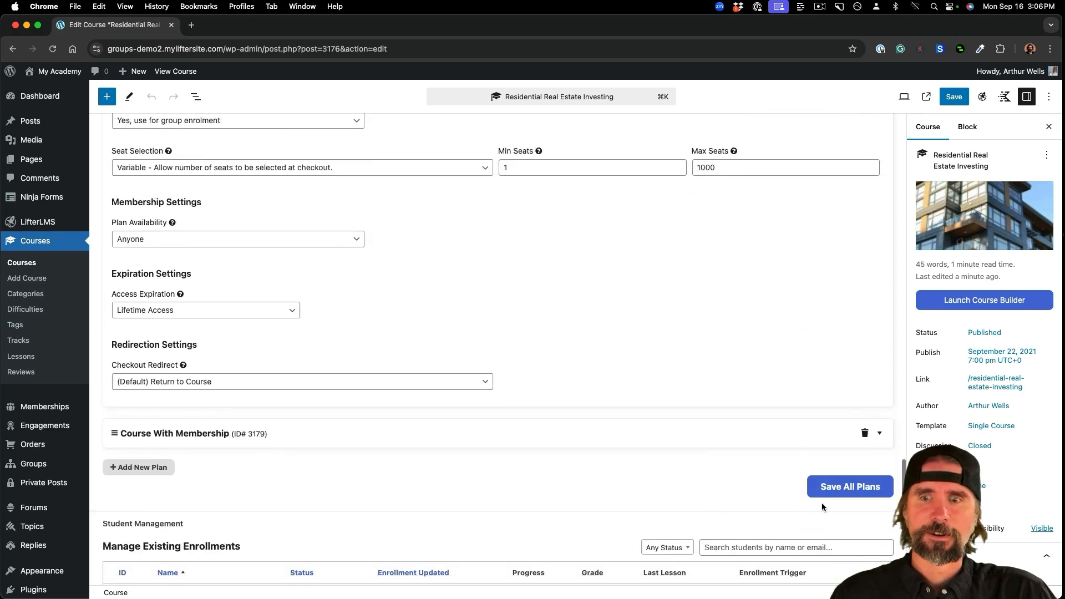
{"action": "left_click", "coordinate": [833, 486]}
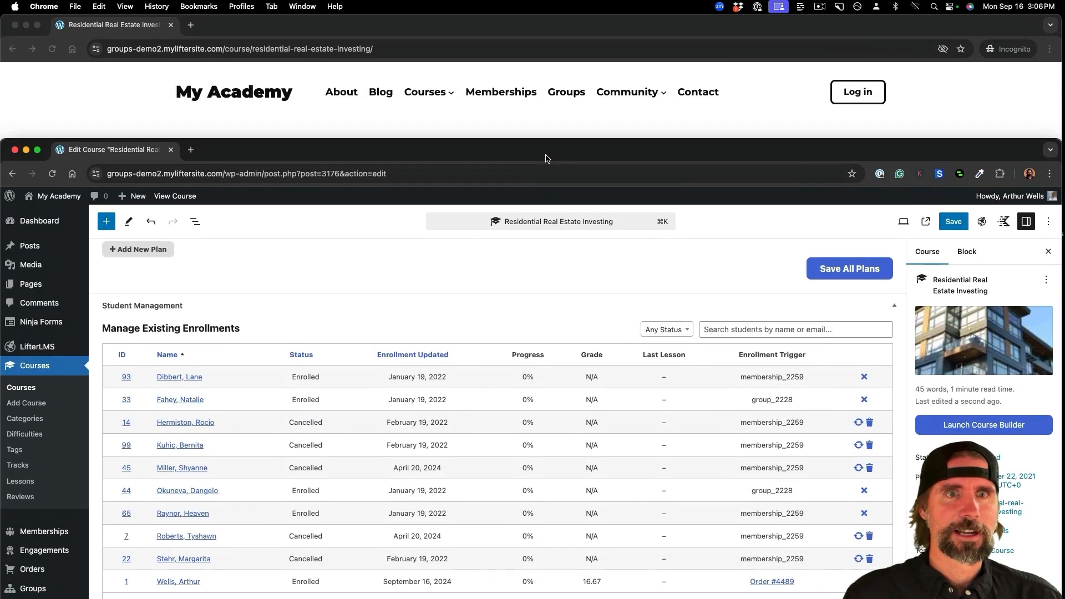
- Reload the logged-out course page and enter a seat count, showing $5,000.00 for 10 seats
{"action": "key", "text": "super+r"}
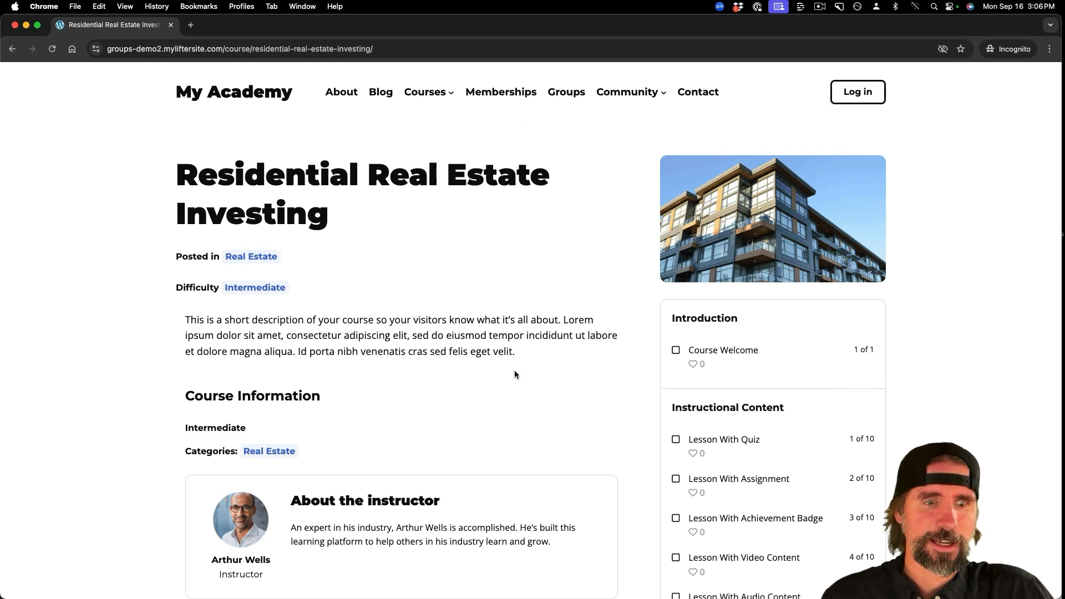
{"action": "scroll", "coordinate": [515, 373], "scroll_direction": "down", "scroll_amount": 3}
{"action": "scroll", "coordinate": [514, 370], "scroll_direction": "down", "scroll_amount": 4}
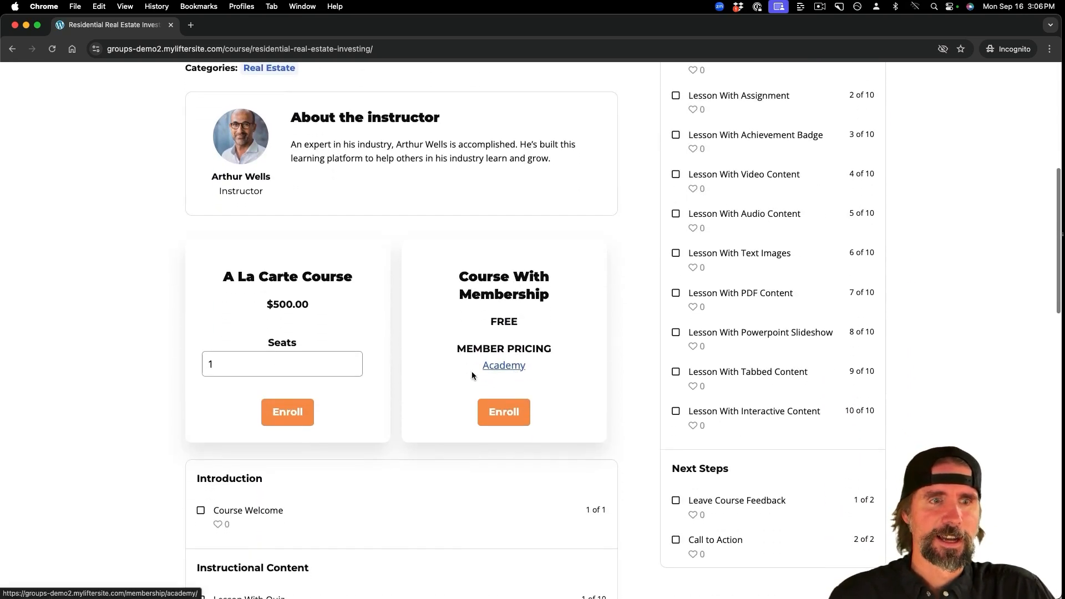
{"action": "scroll", "coordinate": [277, 372], "scroll_direction": "up", "scroll_amount": 1}
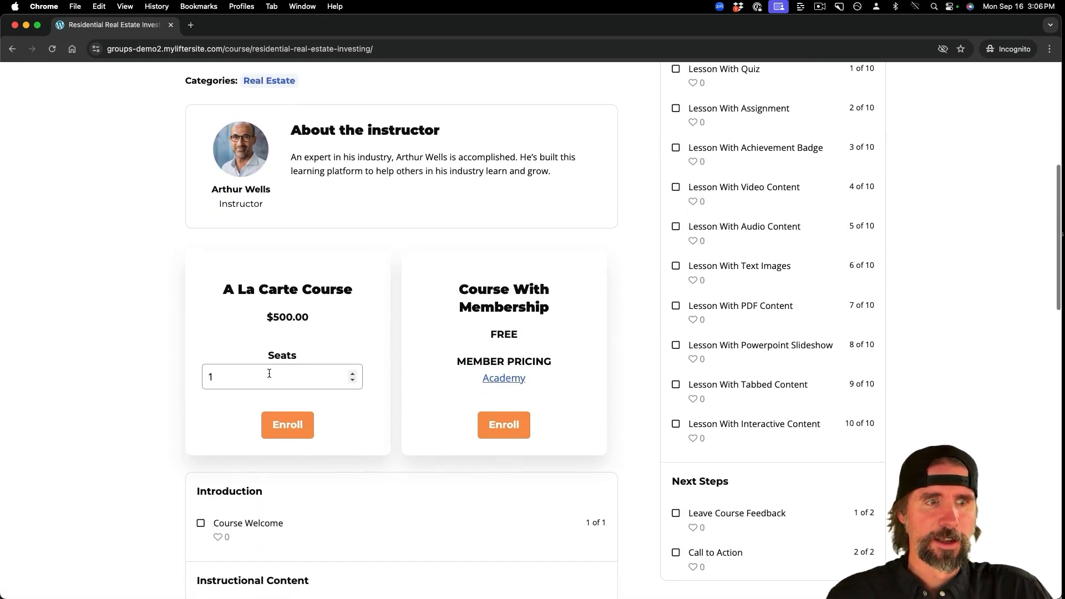
{"action": "left_click", "coordinate": [251, 378]}
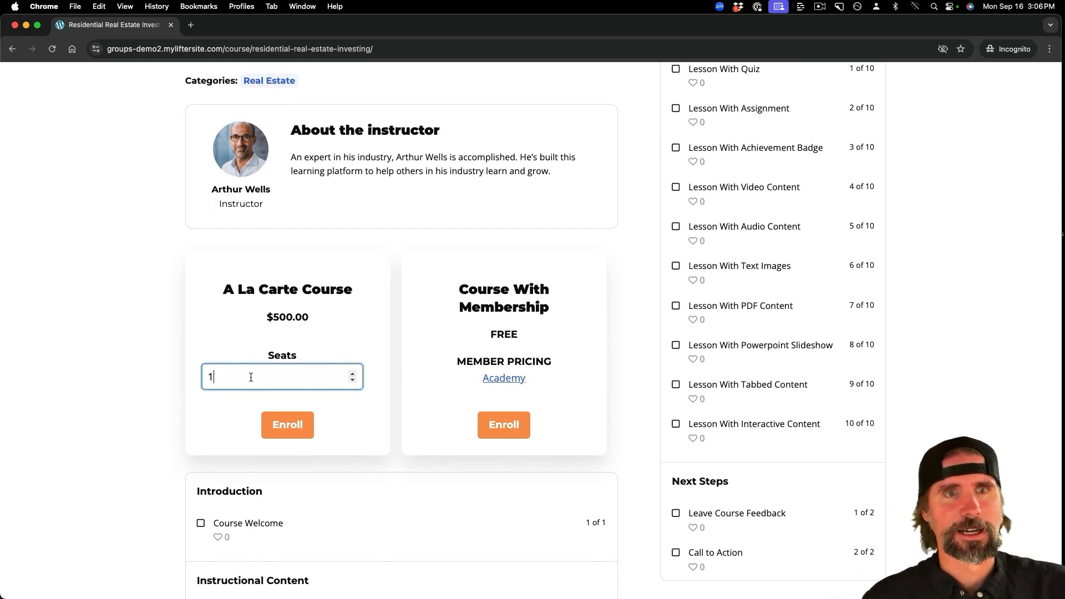
{"action": "scroll", "coordinate": [251, 377], "scroll_direction": "up", "scroll_amount": 4}
{"action": "scroll", "coordinate": [251, 380], "scroll_direction": "down", "scroll_amount": 3}
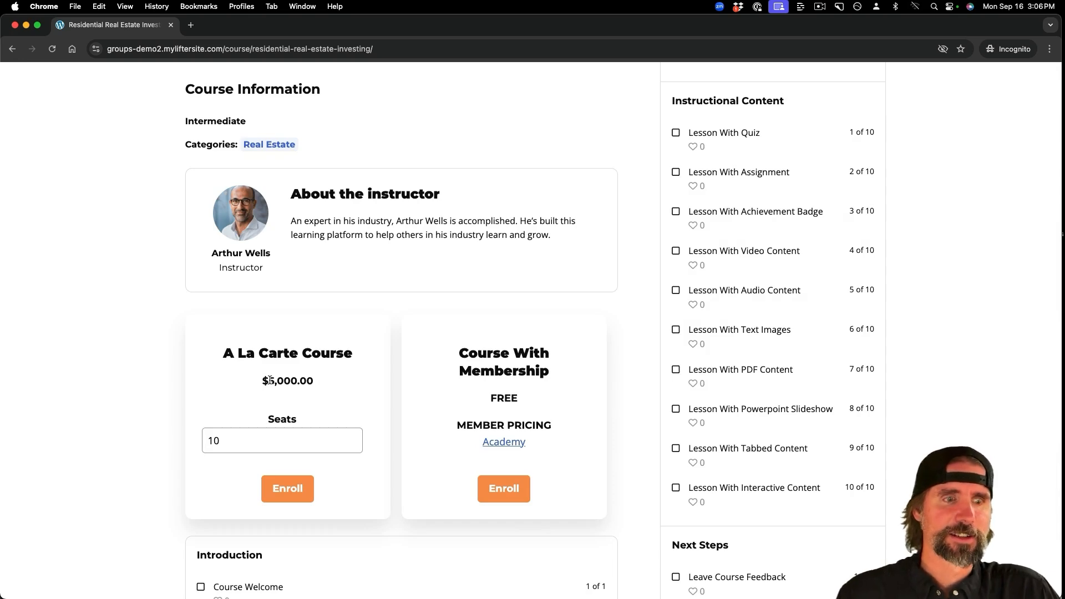
{"action": "left_click_drag", "start_coordinate": [269, 381], "coordinate": [382, 395]}
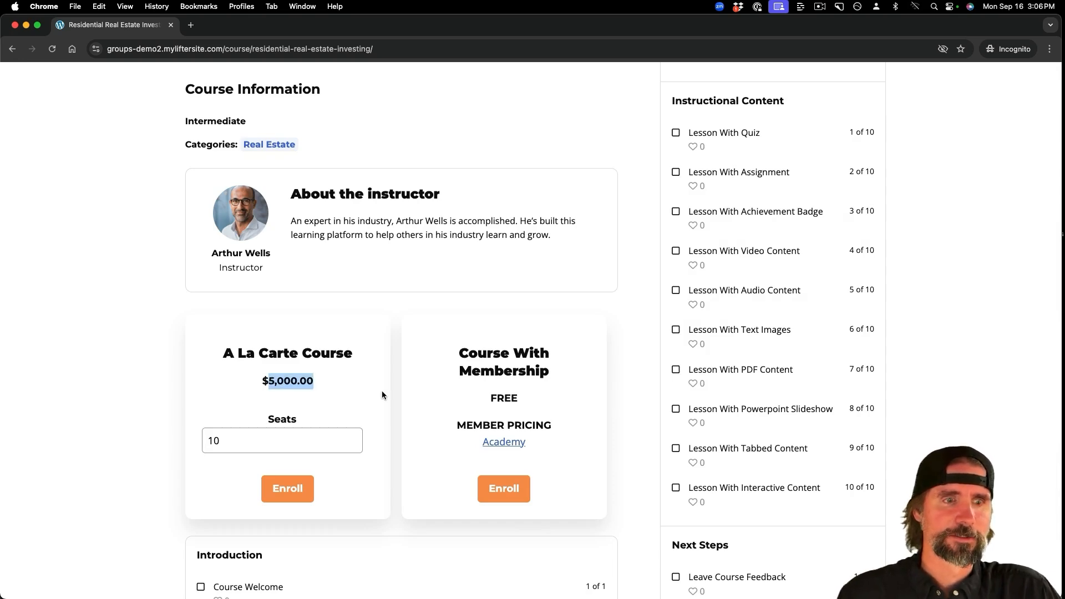
- Change the seats to 100 ($50,000.00) and enroll in the A La Carte Course plan
{"action": "left_click", "coordinate": [234, 435]}
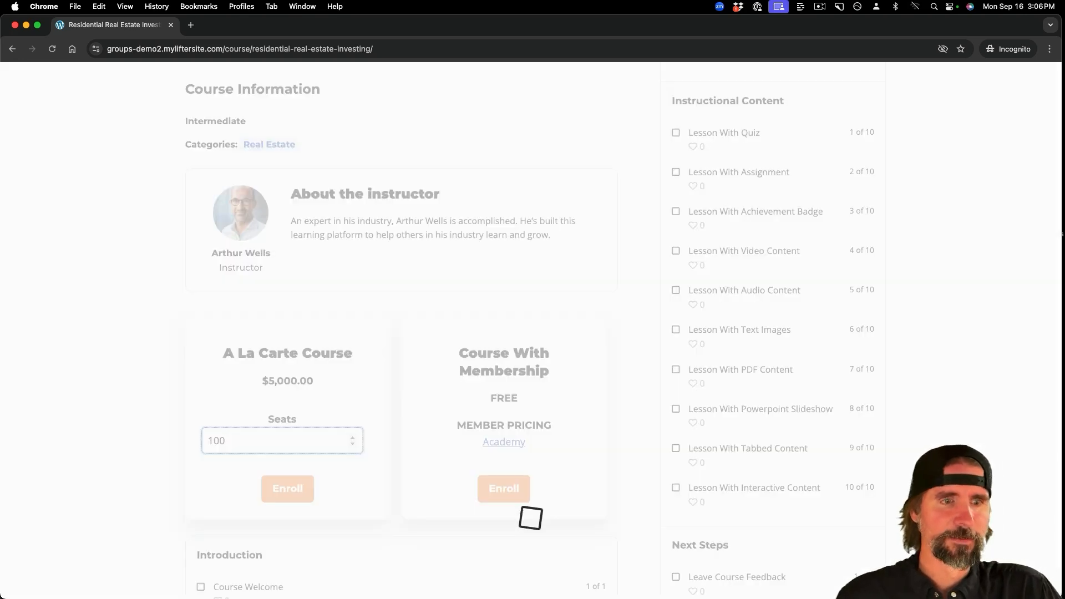
{"action": "left_click_drag", "start_coordinate": [255, 382], "coordinate": [328, 383]}
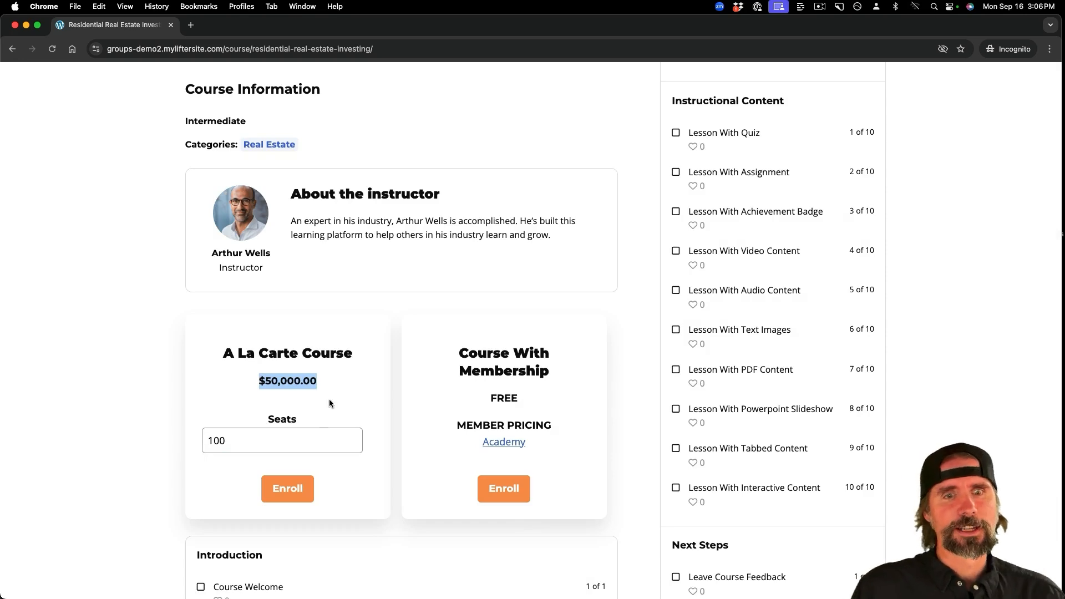
{"action": "left_click", "coordinate": [293, 493]}
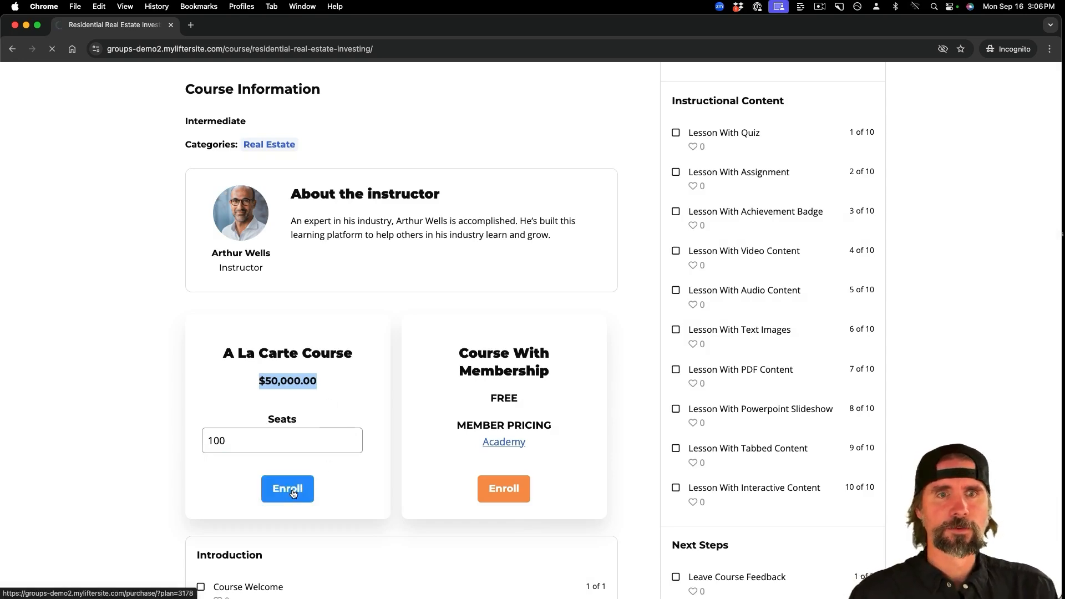
{"action": "left_click", "coordinate": [344, 355]}
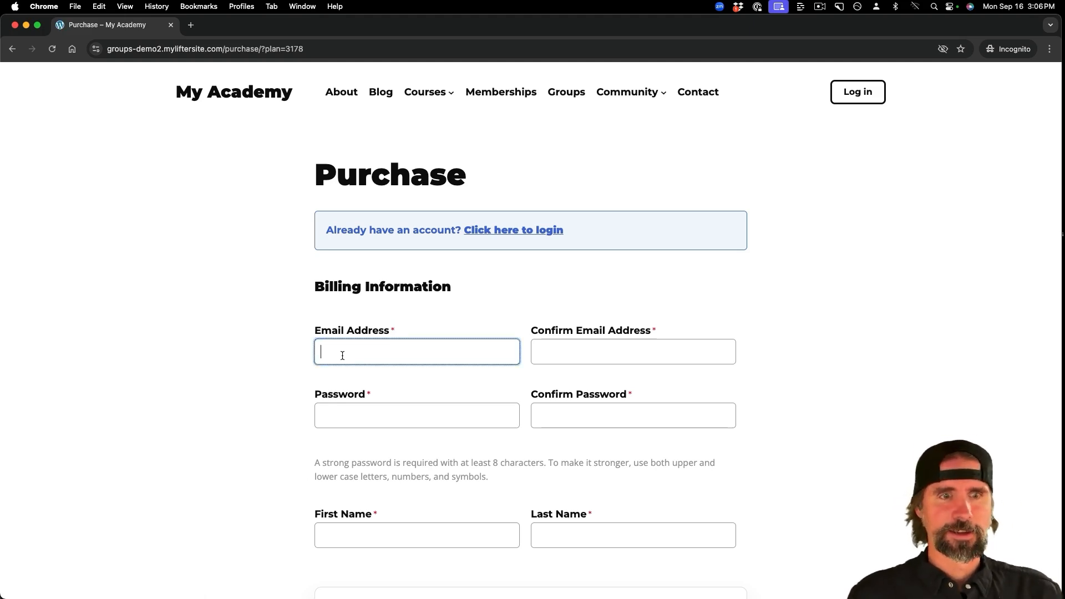
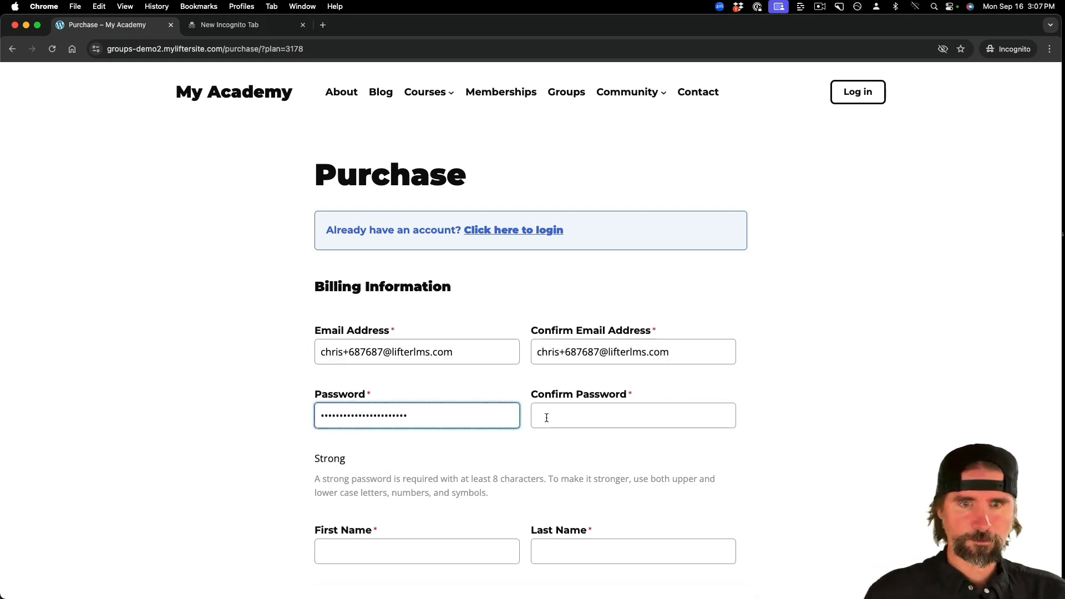
- Fill in the buyer's e-mail address, first name and last name on the checkout form
{"action": "key", "text": "Tab"}
{"action": "key", "text": "ctrl+v"}
{"action": "key", "text": "Tab"}
{"action": "scroll", "coordinate": [530, 333], "scroll_direction": "down", "scroll_amount": 3}
{"action": "type", "text": "Chris Badget"}
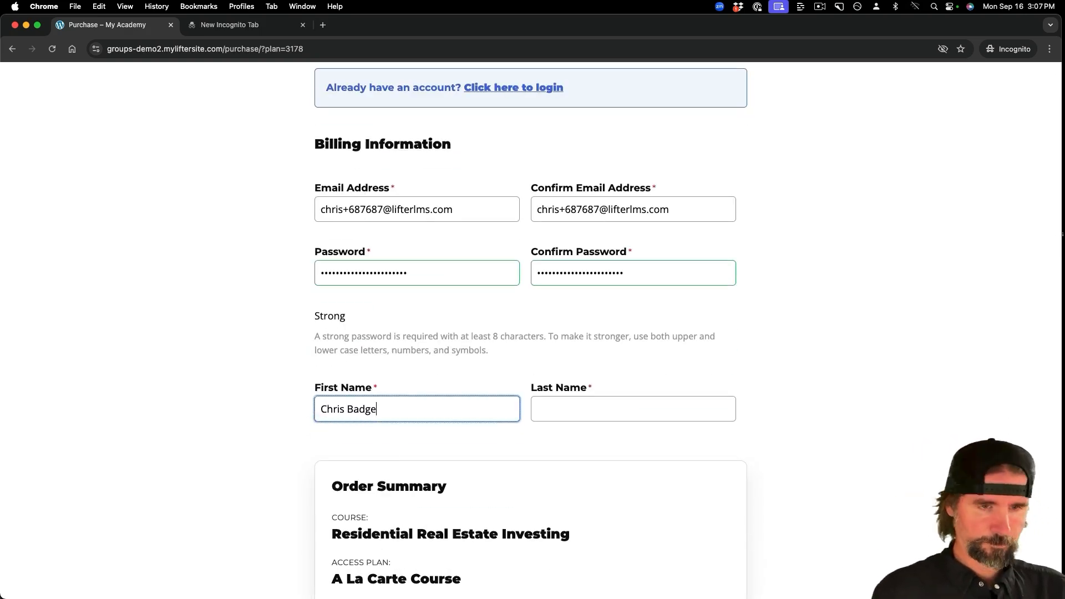
{"action": "key", "text": "shift+alt+Left"}
{"action": "key", "text": "BackSpace"}
{"action": "key", "text": "Tab"}
{"action": "type", "text": "Badgett"}
{"action": "scroll", "coordinate": [790, 437], "scroll_direction": "down", "scroll_amount": 5}
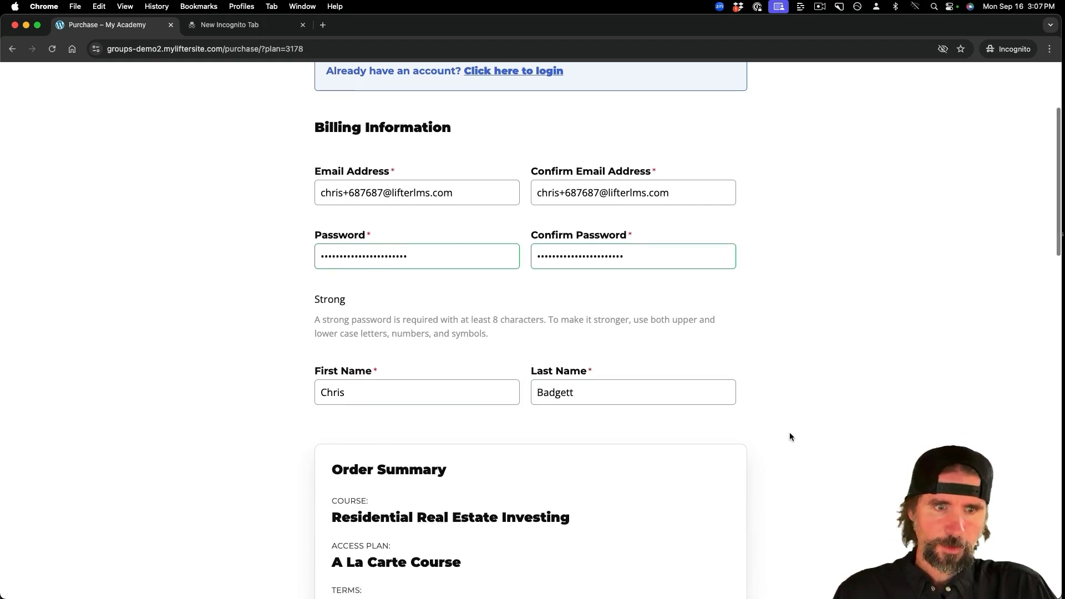
{"action": "scroll", "coordinate": [766, 407], "scroll_direction": "down", "scroll_amount": 2}
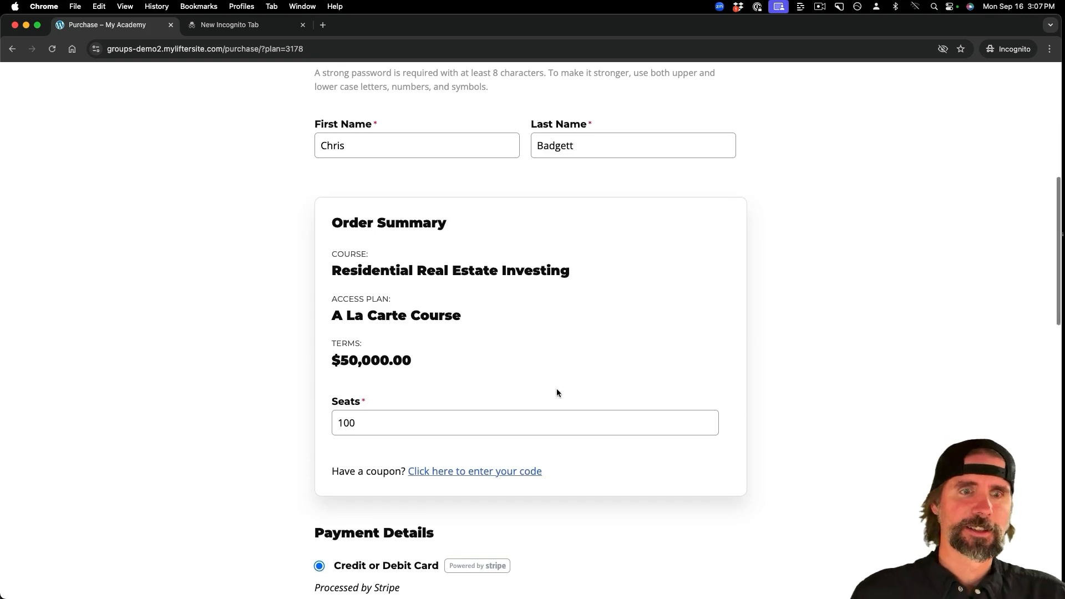
{"action": "scroll", "coordinate": [557, 388], "scroll_direction": "down", "scroll_amount": 1}
- Adjust the Seats field on the checkout form so it ends at 100
{"action": "left_click", "coordinate": [365, 381]}
{"action": "left_click_drag", "start_coordinate": [365, 382], "coordinate": [343, 381]}
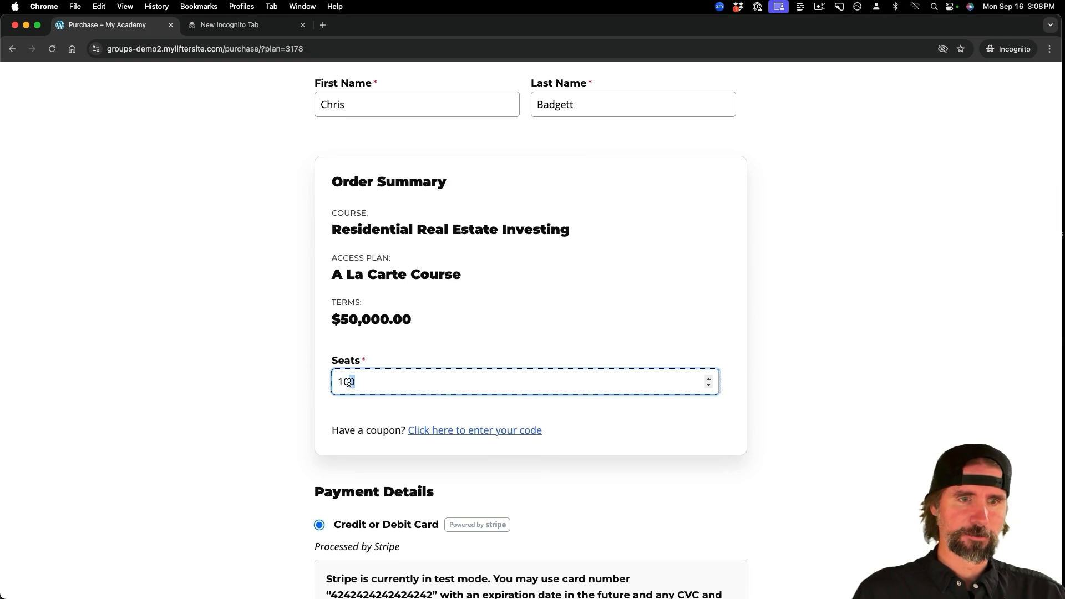
{"action": "left_click", "coordinate": [342, 383]}
{"action": "double_click", "coordinate": [342, 382]}
{"action": "left_click", "coordinate": [343, 382]}
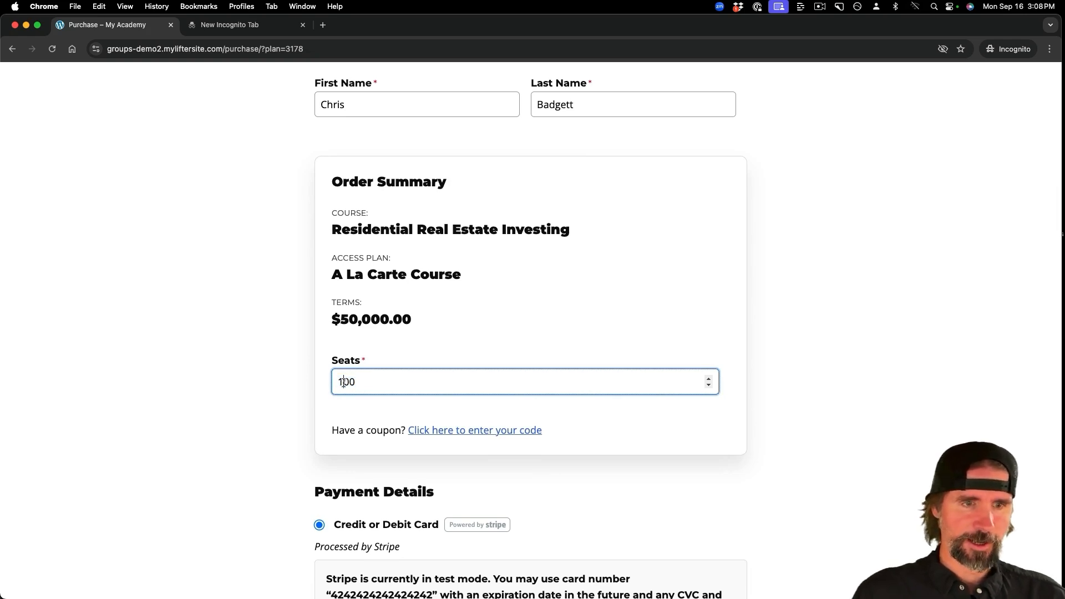
{"action": "type", "text": "2"}
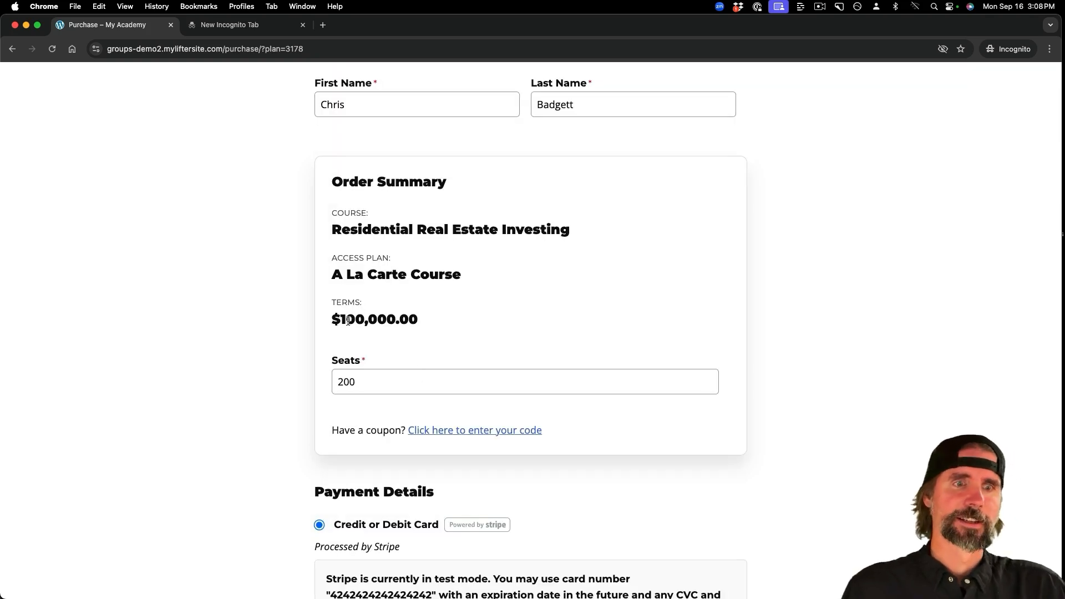
{"action": "left_click", "coordinate": [343, 382]}
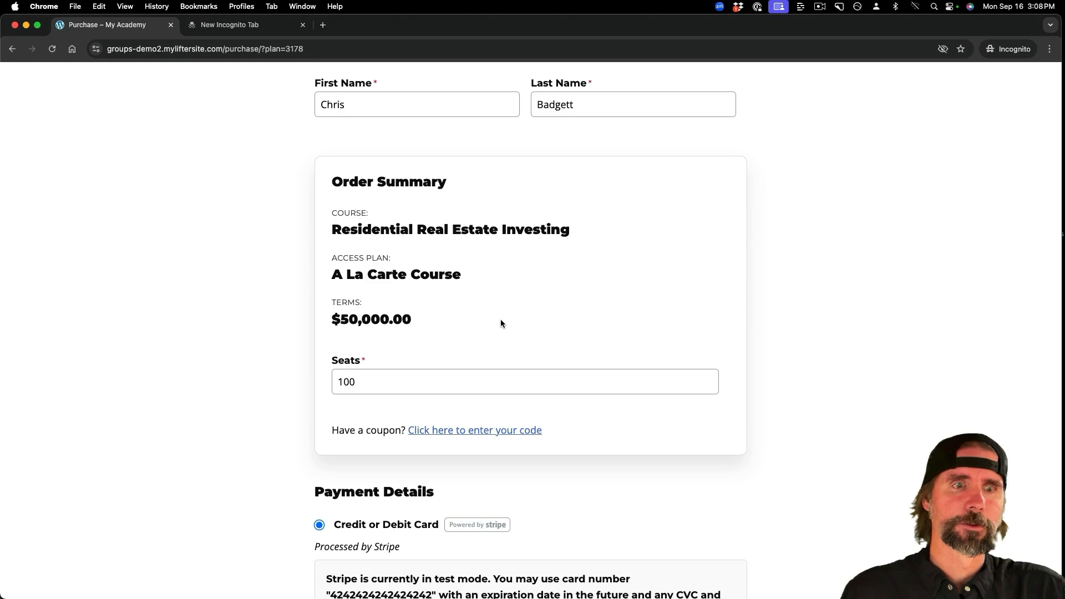
{"action": "scroll", "coordinate": [500, 319], "scroll_direction": "down", "scroll_amount": 3}
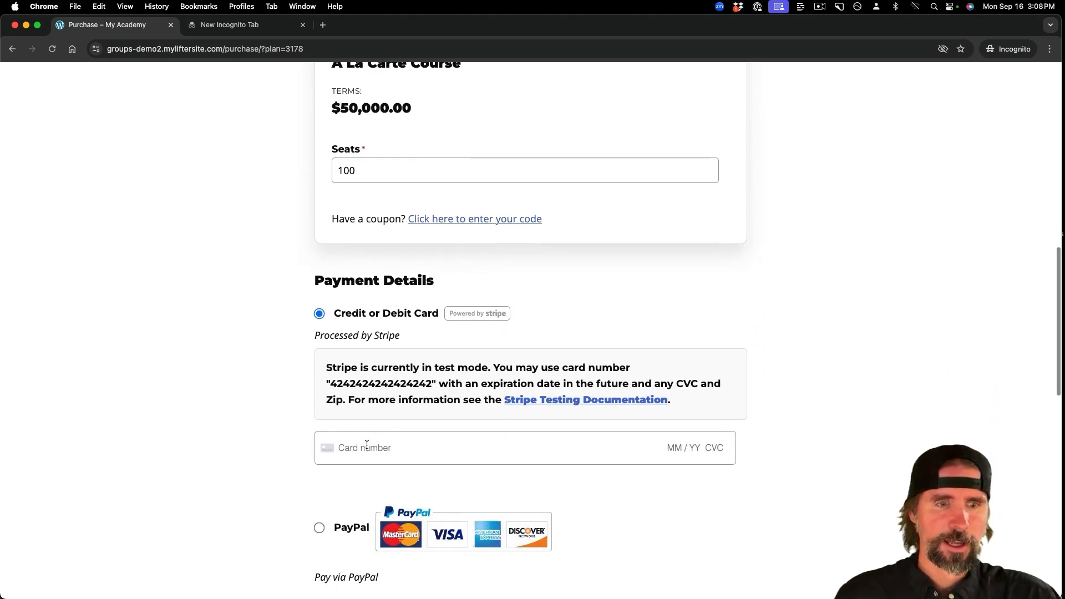
- Enter the Stripe test card number, expiry, CVC and ZIP, then place the order with Buy Now
{"action": "left_click", "coordinate": [366, 447]}
{"action": "type", "text": "4"}
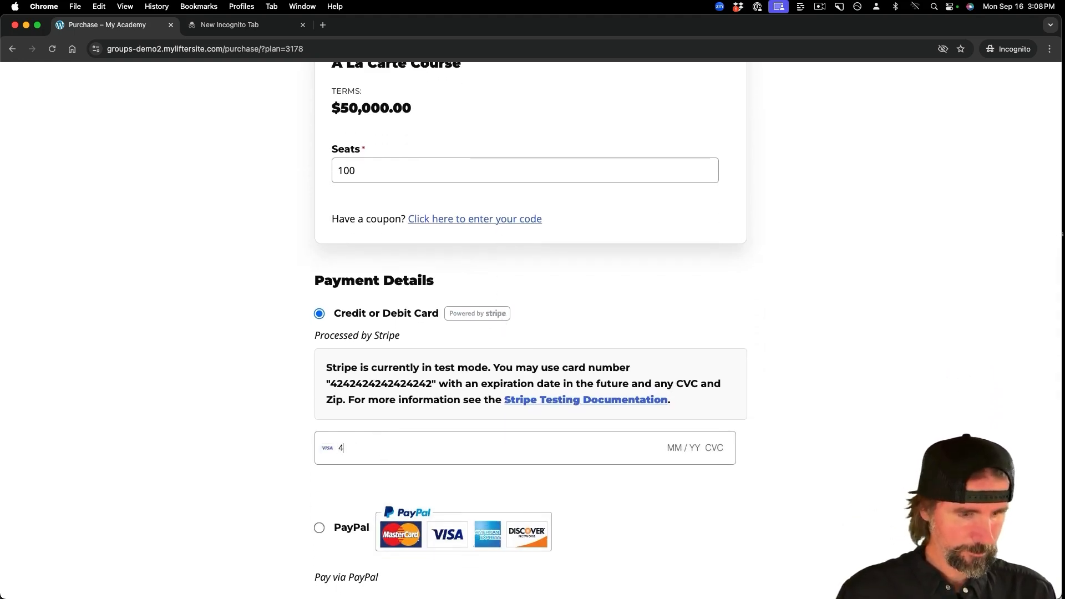
{"action": "type", "text": "242"}
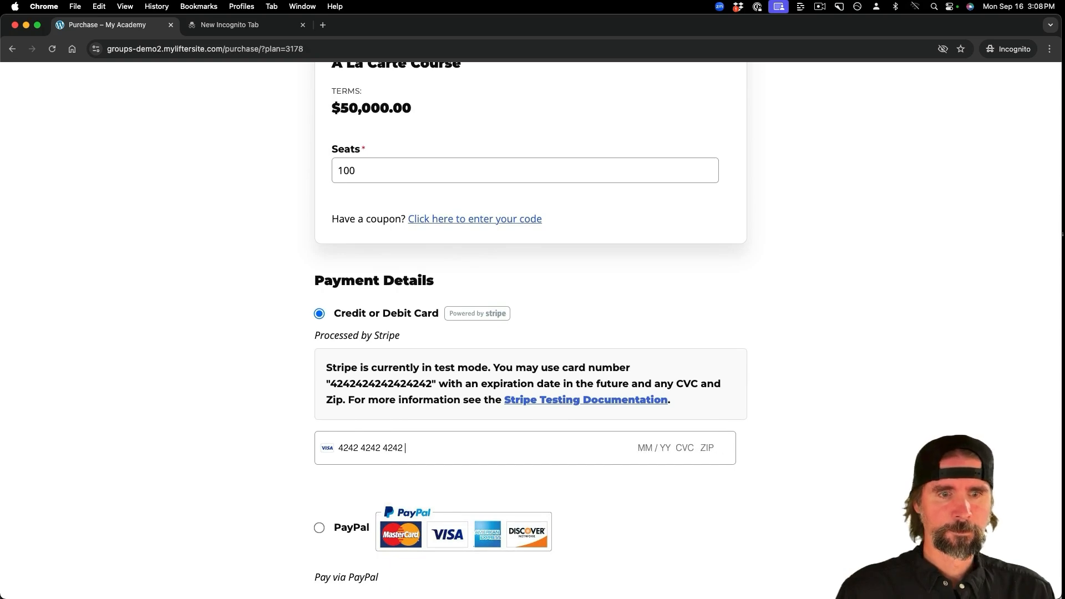
{"action": "type", "text": "4242442424241"}
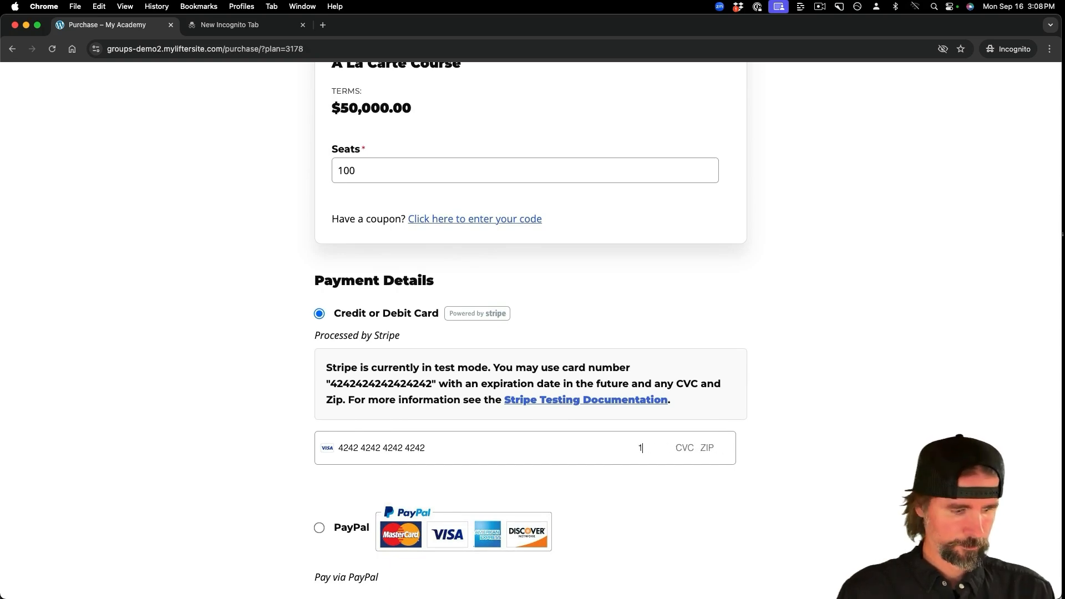
{"action": "type", "text": "123 33333"}
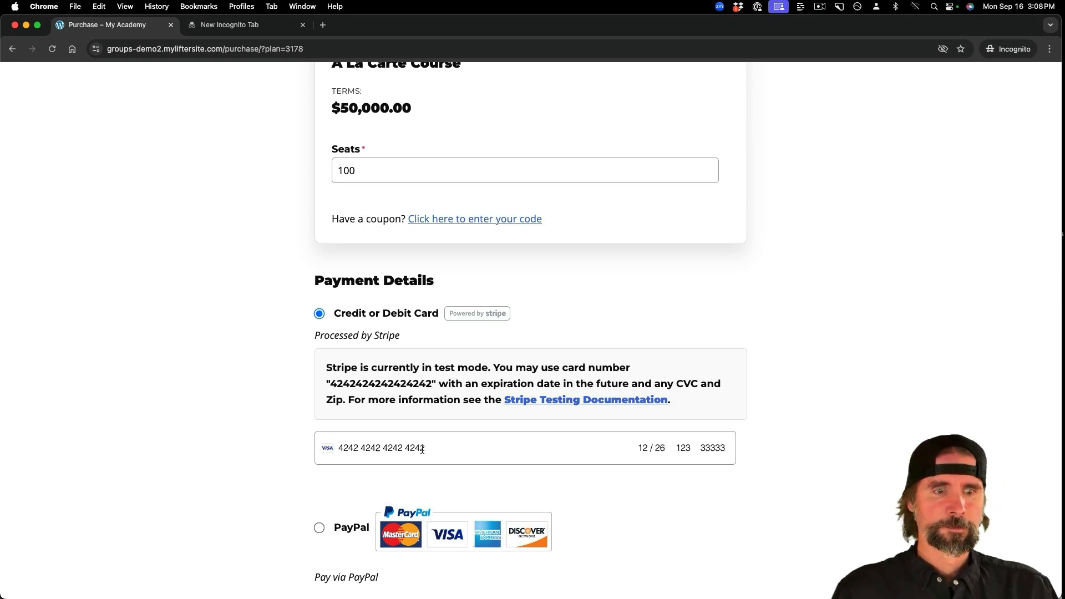
{"action": "scroll", "coordinate": [422, 449], "scroll_direction": "down", "scroll_amount": 5}
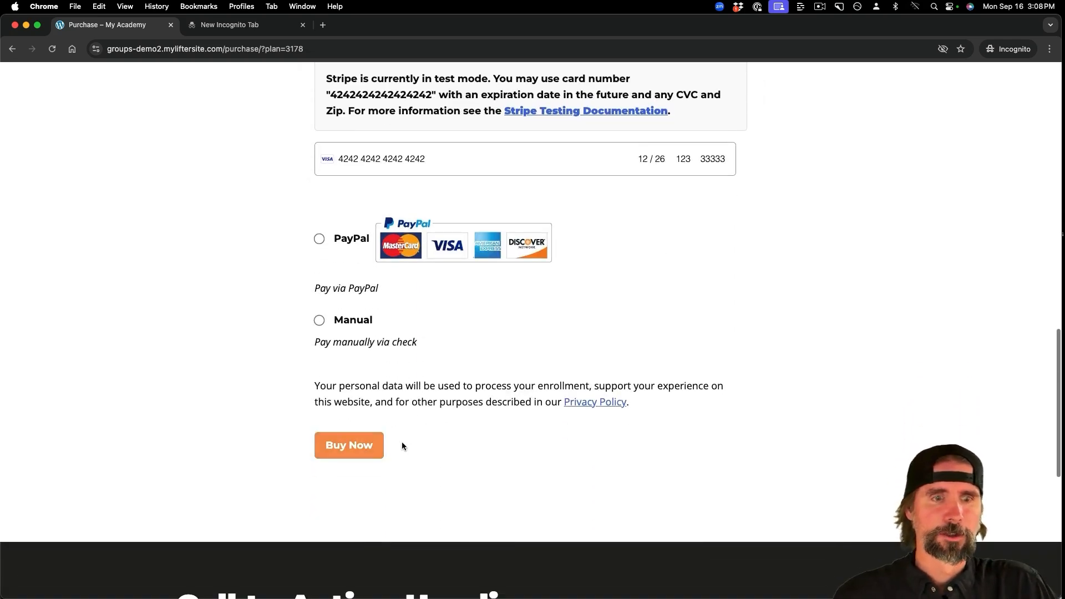
{"action": "left_click", "coordinate": [359, 447]}
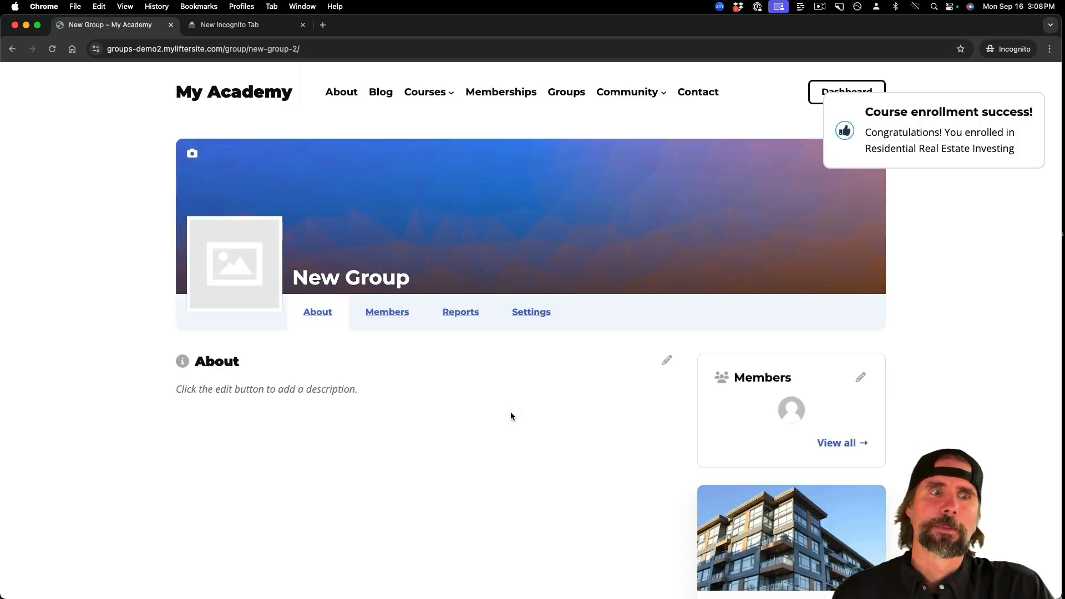
- Dismiss the enrollment notice and upload Warehouse (1).jpg as the group's cover banner
{"action": "mouse_move", "coordinate": [865, 106]}
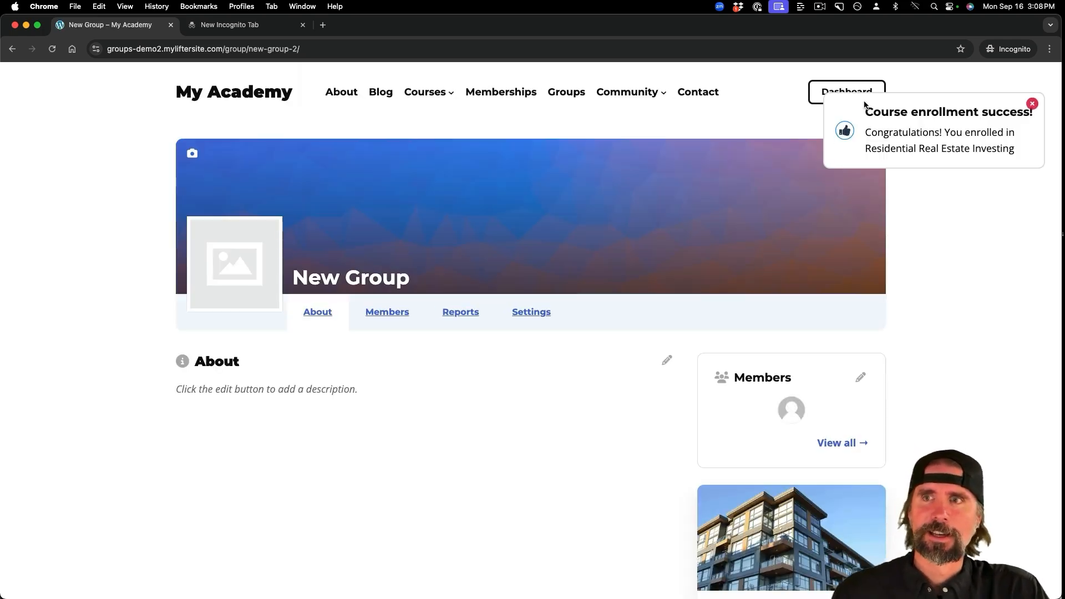
{"action": "left_click", "coordinate": [1033, 105]}
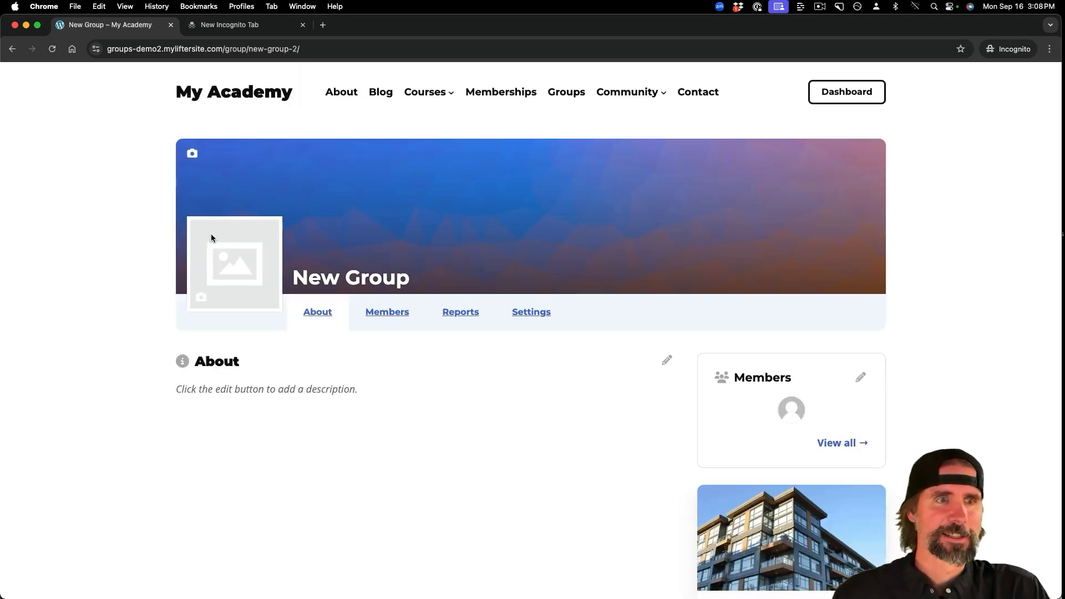
{"action": "left_click", "coordinate": [195, 158]}
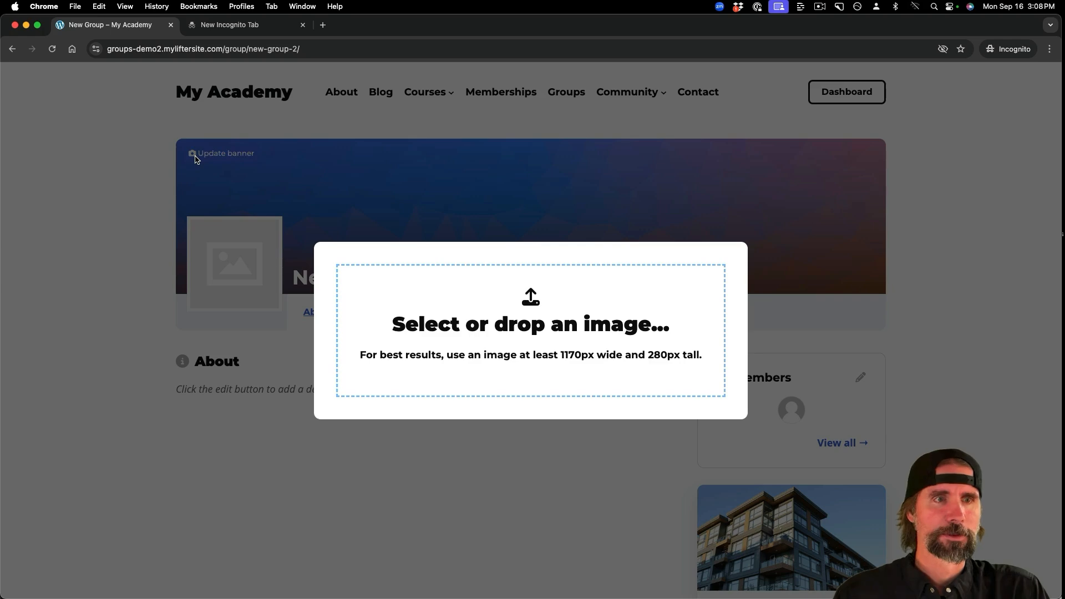
{"action": "left_click", "coordinate": [438, 315]}
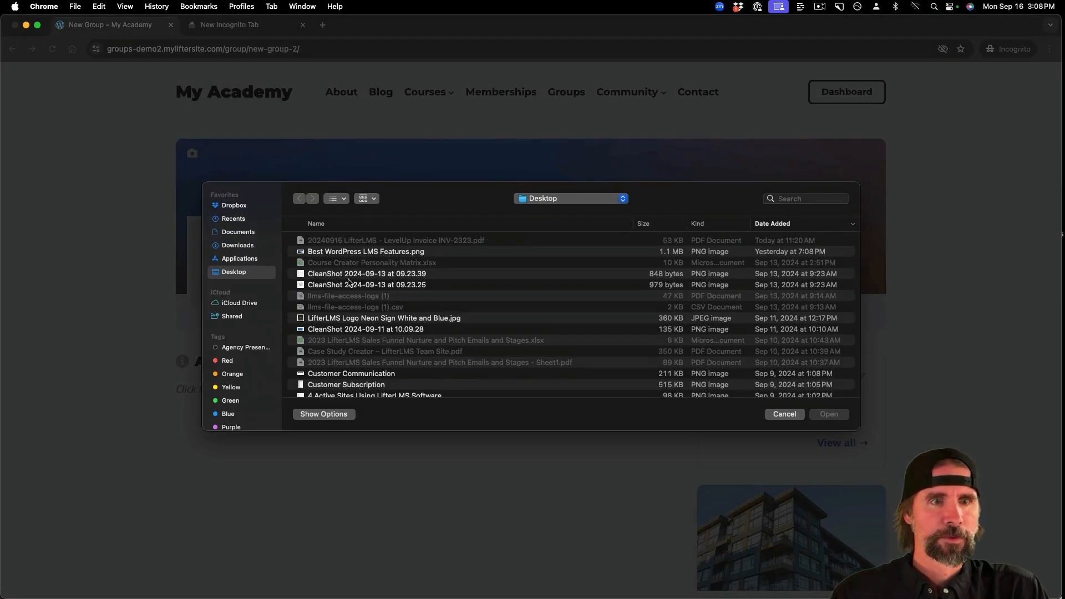
{"action": "left_click", "coordinate": [251, 245]}
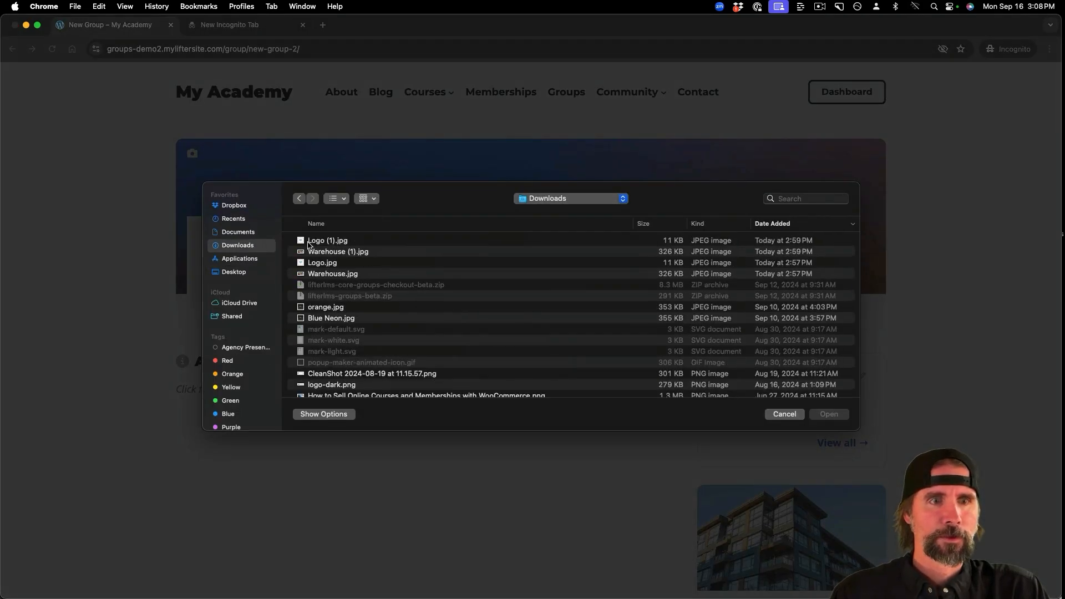
{"action": "left_click", "coordinate": [333, 251]}
{"action": "left_click", "coordinate": [832, 417]}
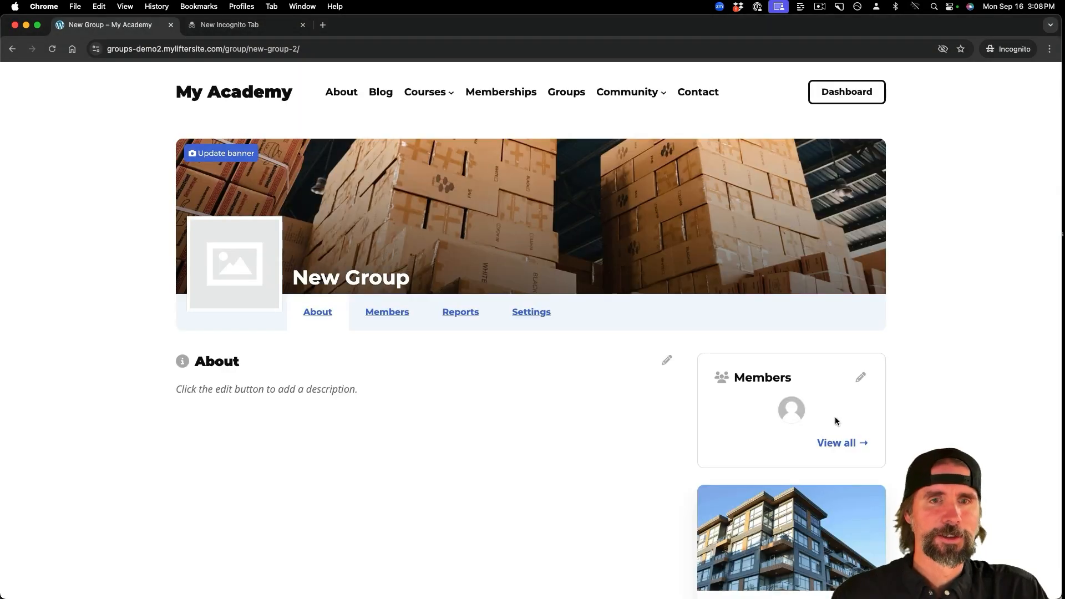
- Replace the group logo with Logo (1).jpg and check the updated page
{"action": "mouse_move", "coordinate": [203, 298]}
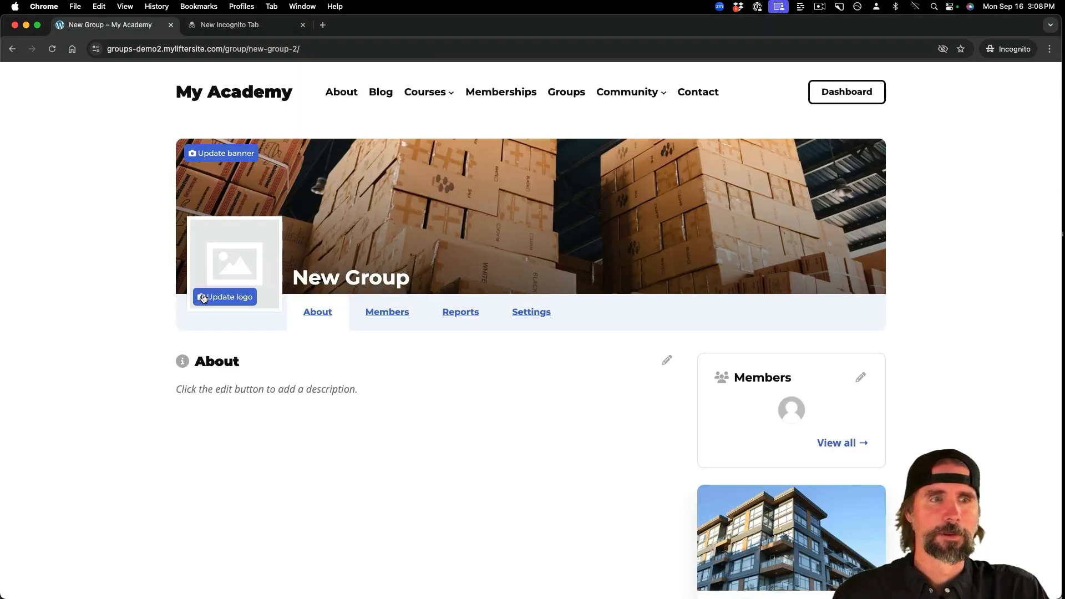
{"action": "left_click", "coordinate": [203, 298]}
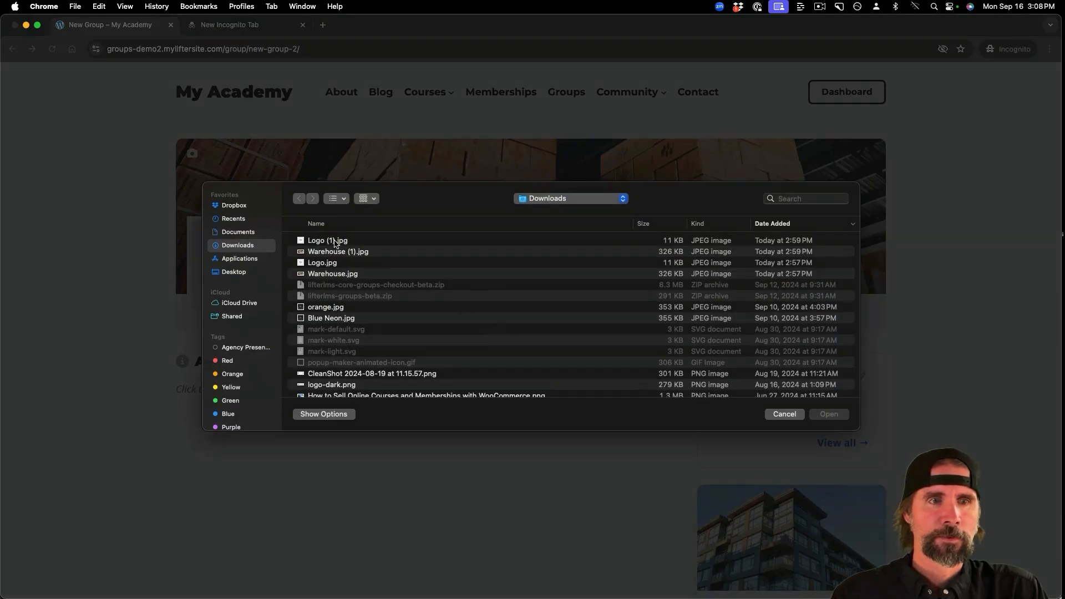
{"action": "left_click", "coordinate": [336, 241]}
{"action": "left_click", "coordinate": [829, 414]}
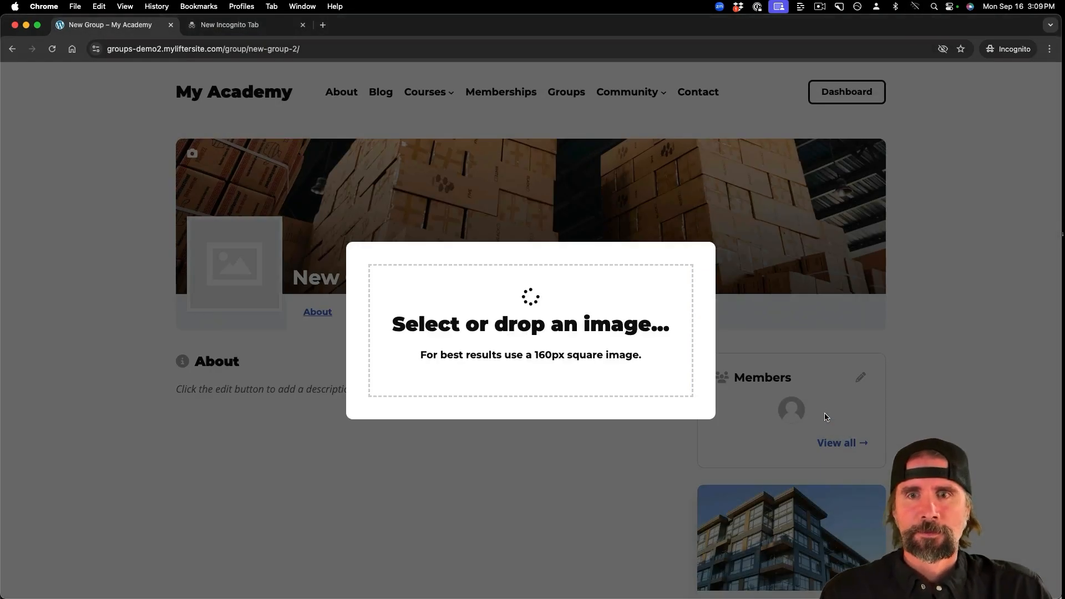
{"action": "scroll", "coordinate": [818, 413], "scroll_direction": "down", "scroll_amount": 5}
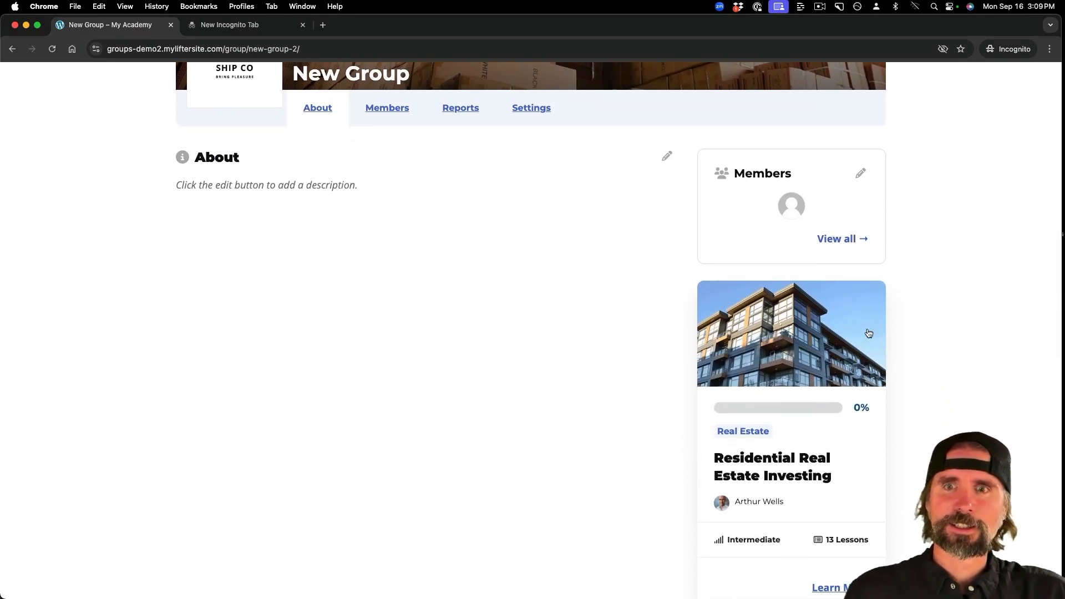
{"action": "scroll", "coordinate": [940, 328], "scroll_direction": "up", "scroll_amount": 5}
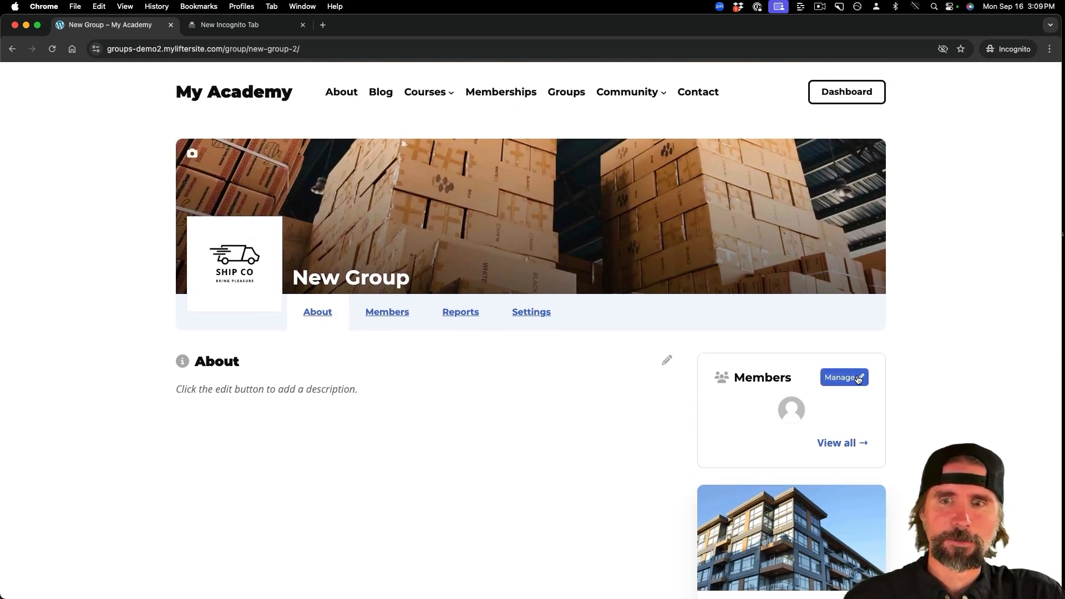
- Enable the shareable invite link for the Member role, copy the invite URL, and close the modal
{"action": "left_click", "coordinate": [858, 378]}
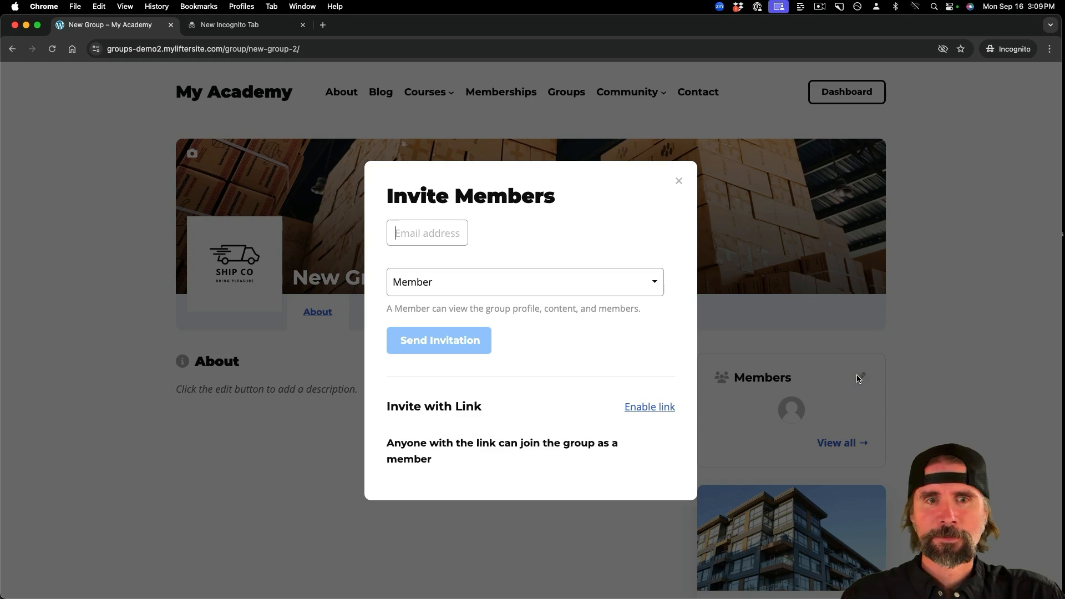
{"action": "left_click", "coordinate": [452, 283]}
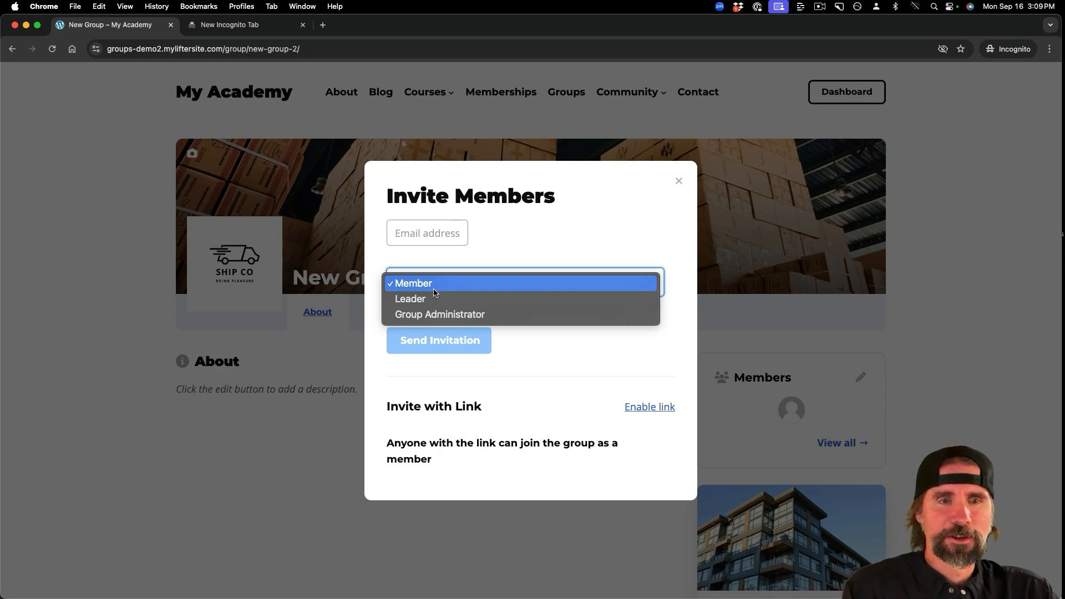
{"action": "left_click", "coordinate": [435, 292]}
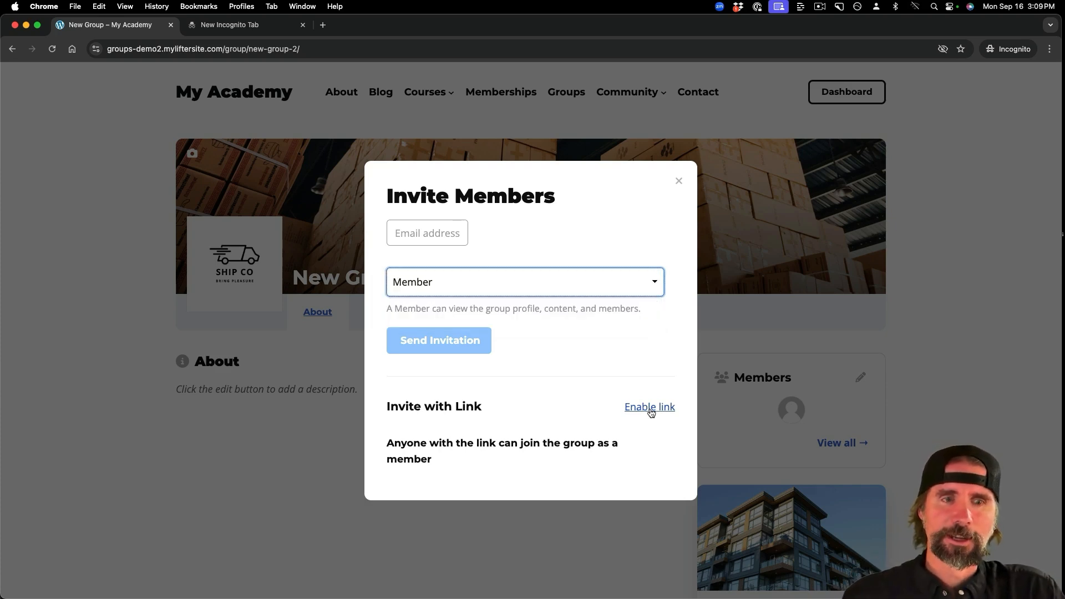
{"action": "left_click", "coordinate": [652, 411]}
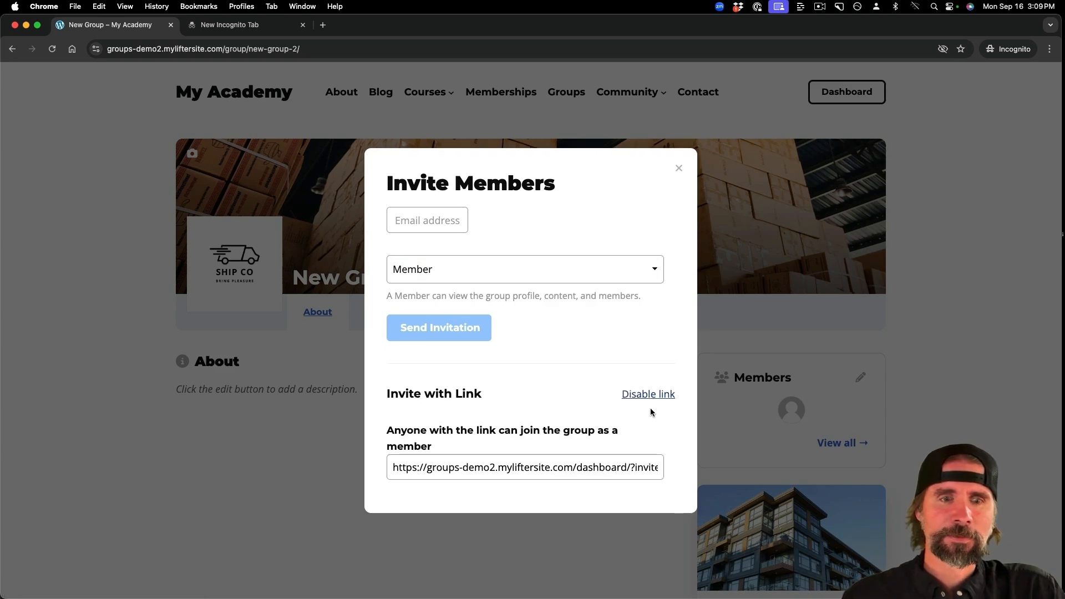
{"action": "left_click_drag", "start_coordinate": [392, 462], "coordinate": [688, 475]}
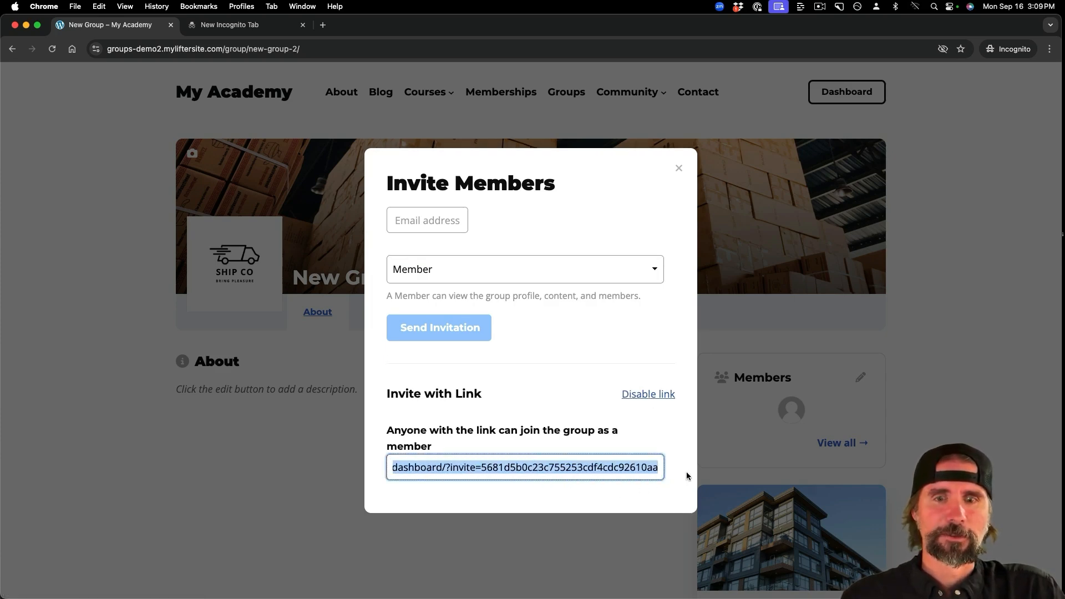
{"action": "key", "text": "Escape"}
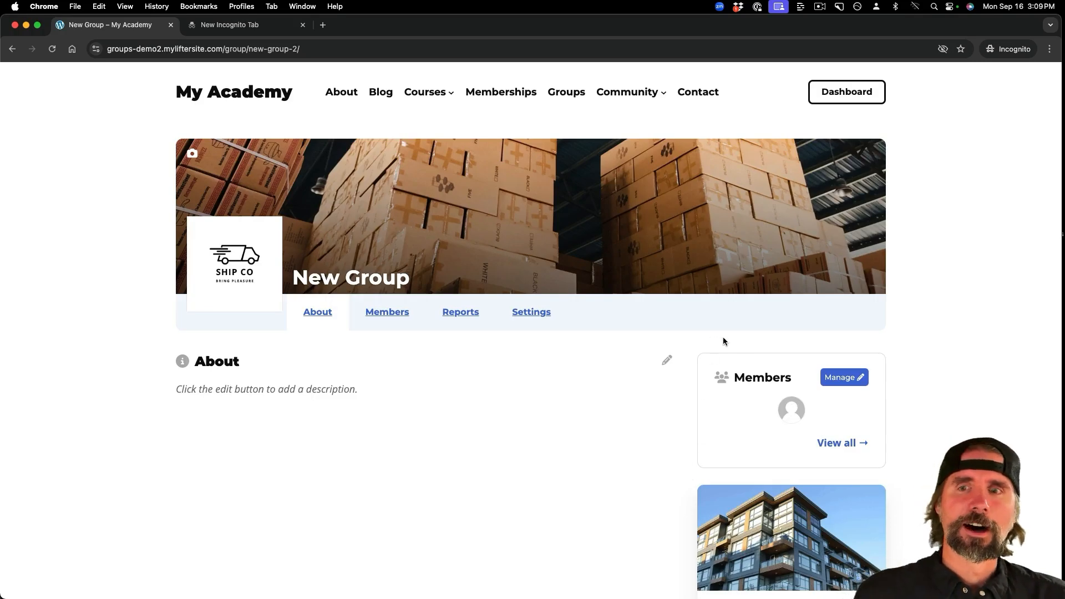